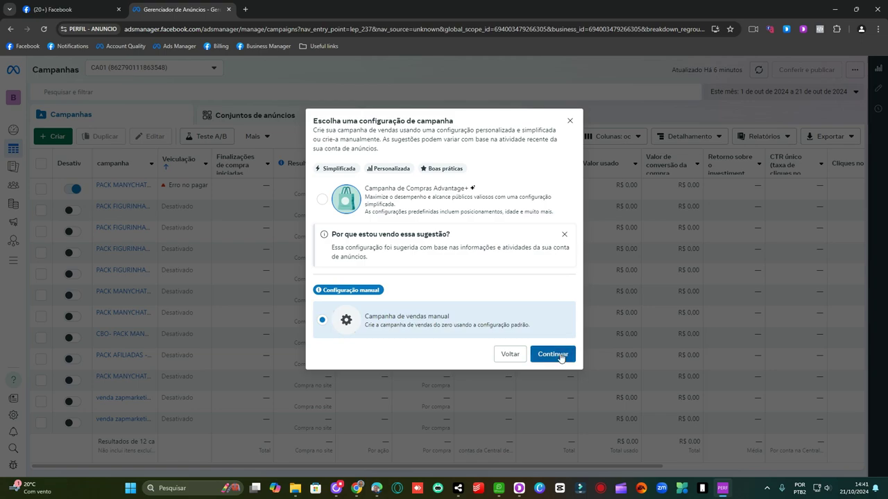
Continue with the manual sales campaign setup and name the campaign "[ campanha vídeo aula ]".
click(555, 355)
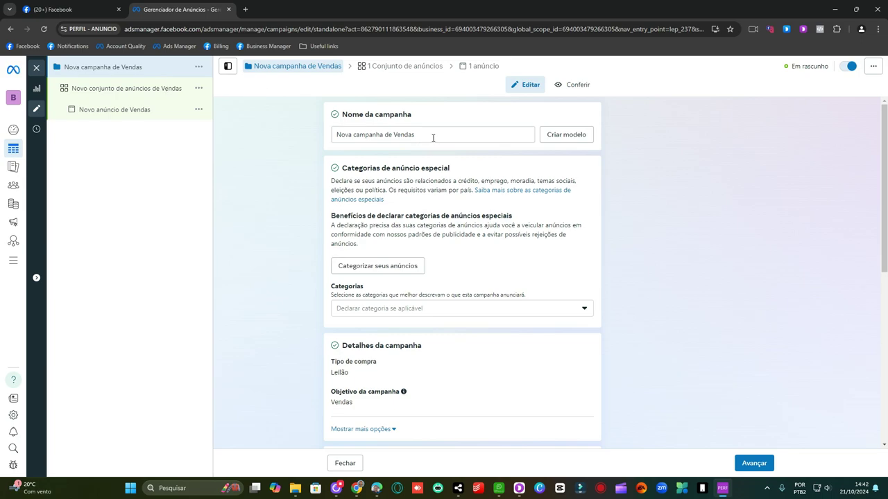
drag(430, 135, 295, 132)
text([)
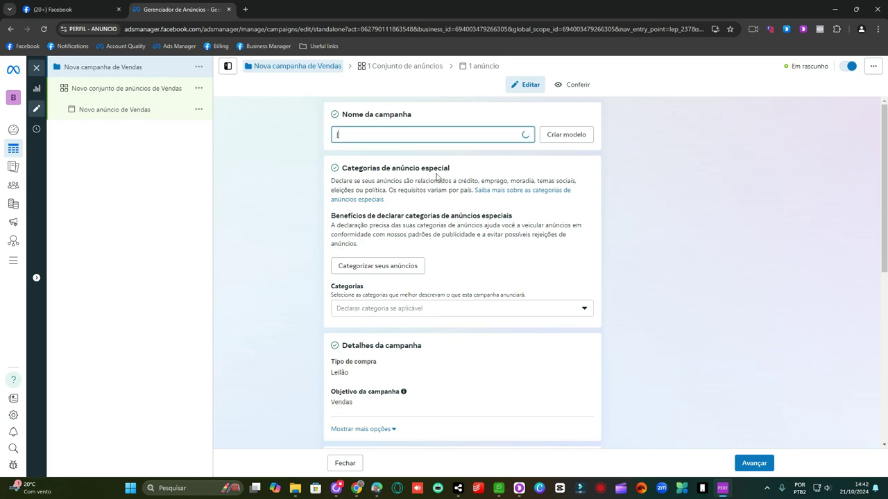
text( campanha video aula ])
double_click(379, 135)
right_click(374, 133)
click(400, 142)
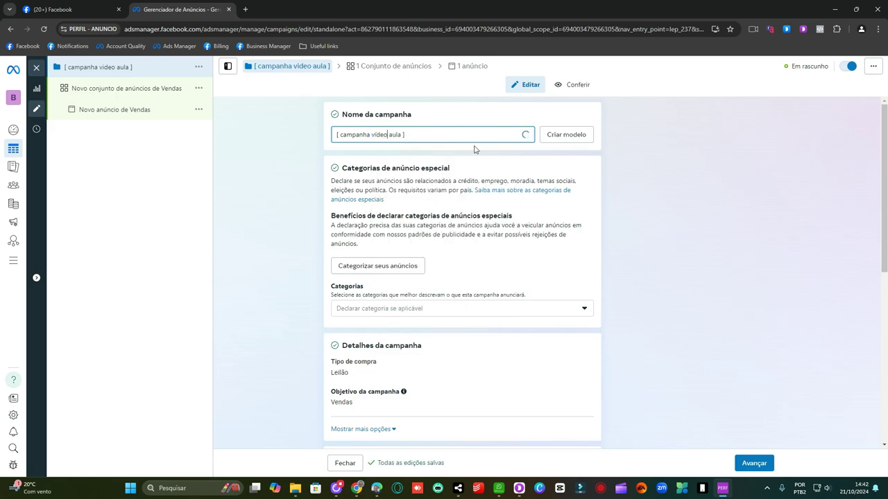
Review the campaign-level settings, including the campaign details, Advantage+ catalogue ads, Advantage campaign budget and A/B test.
scroll(478, 166, down, 1)
scroll(479, 166, down, 5)
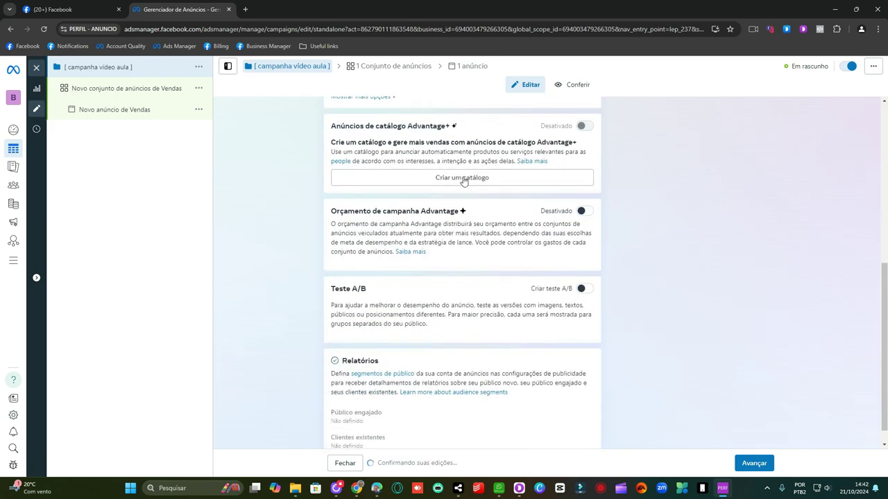
scroll(468, 222, down, 1)
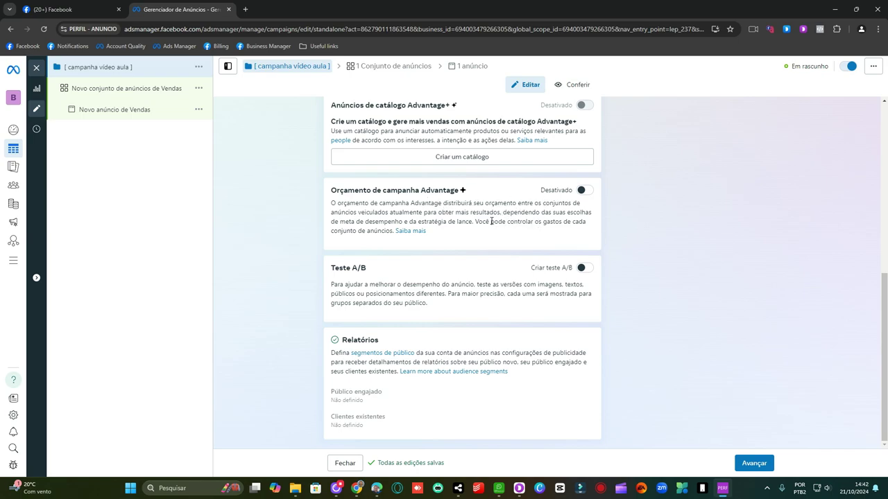
scroll(510, 219, up, 2)
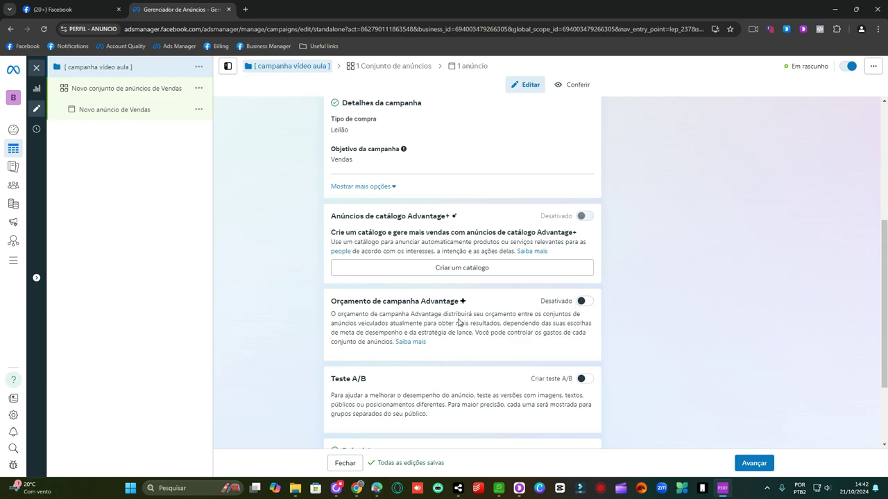
scroll(465, 292, up, 4)
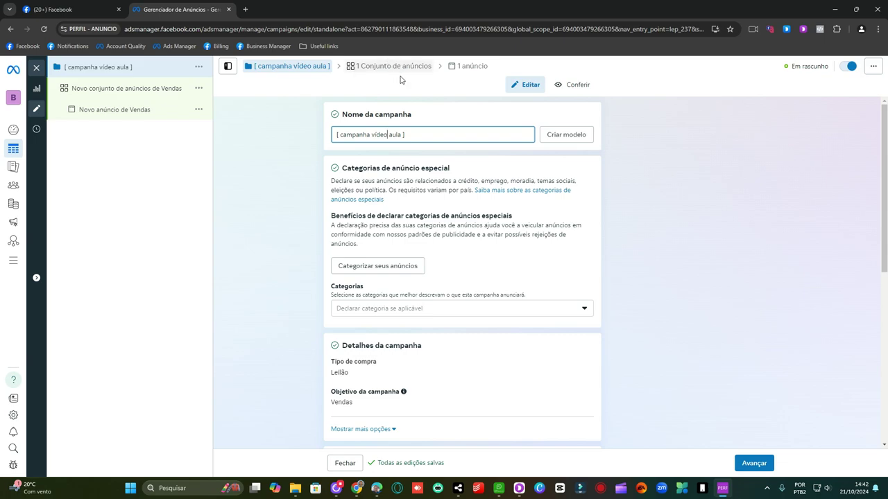
scroll(484, 335, down, 3)
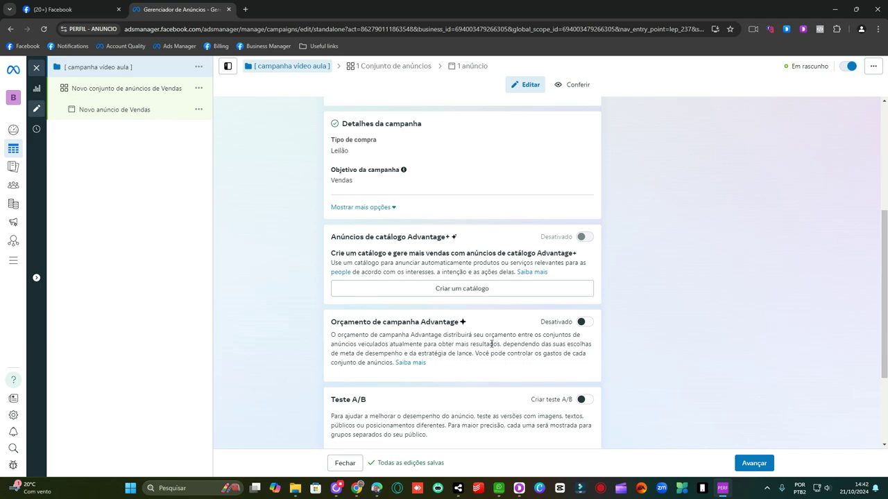
scroll(487, 305, up, 3)
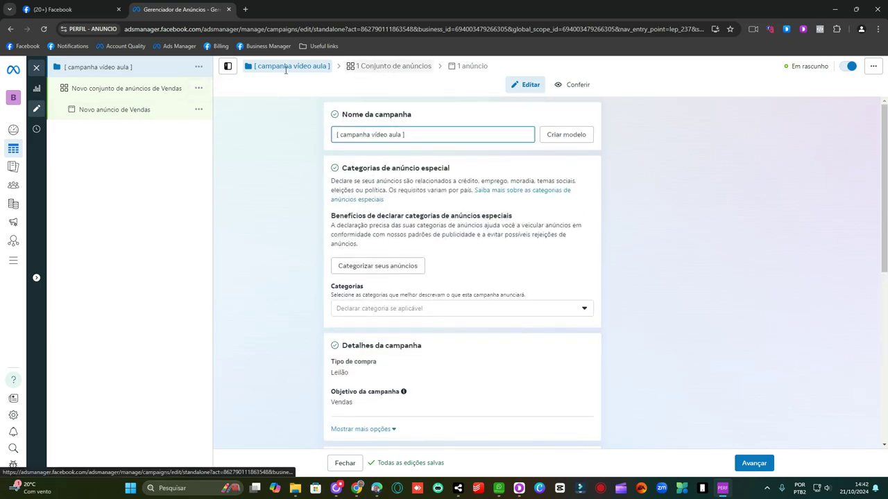
Open the campaign's new ad set and rename it "[ publico de interesses ]".
click(146, 90)
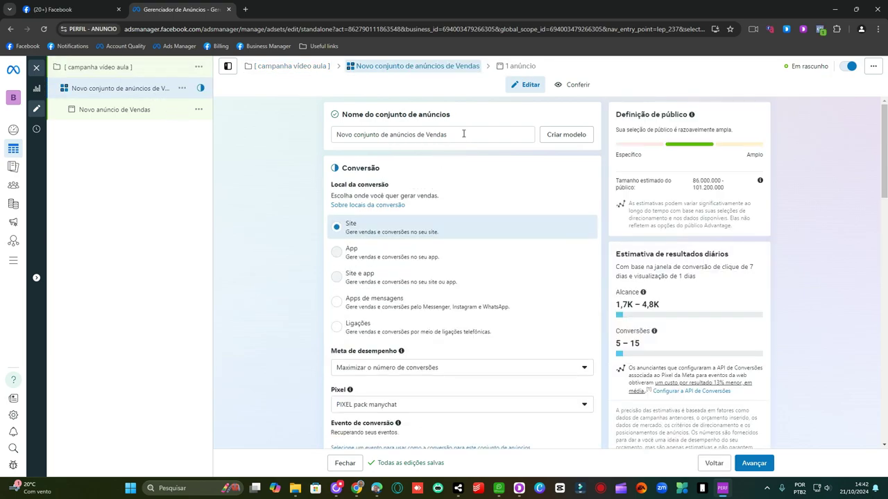
click(424, 137)
triple_click(424, 137)
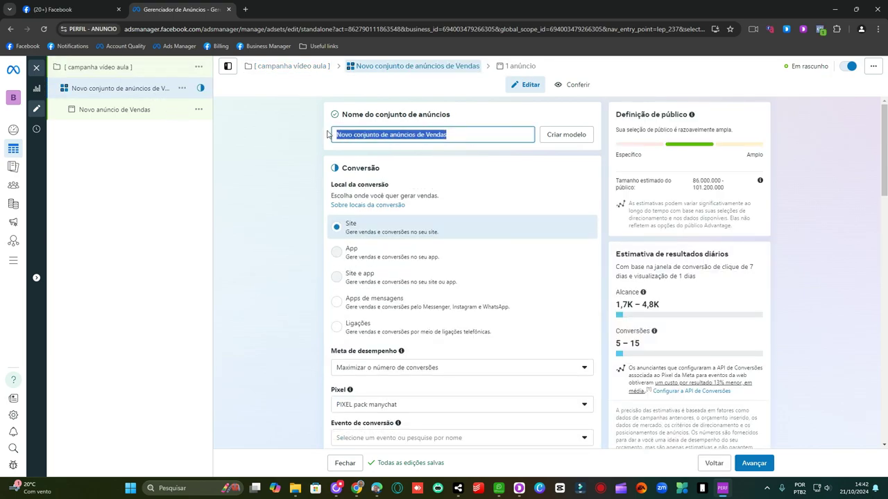
text([)
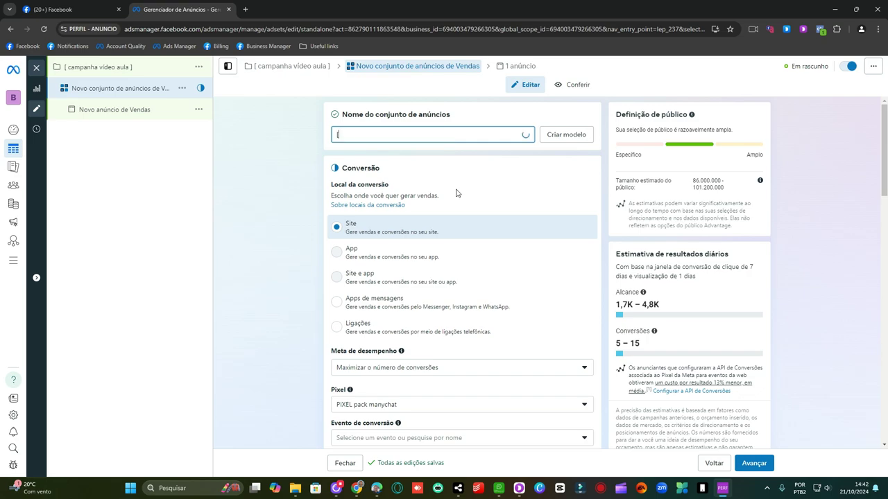
text( publico de)
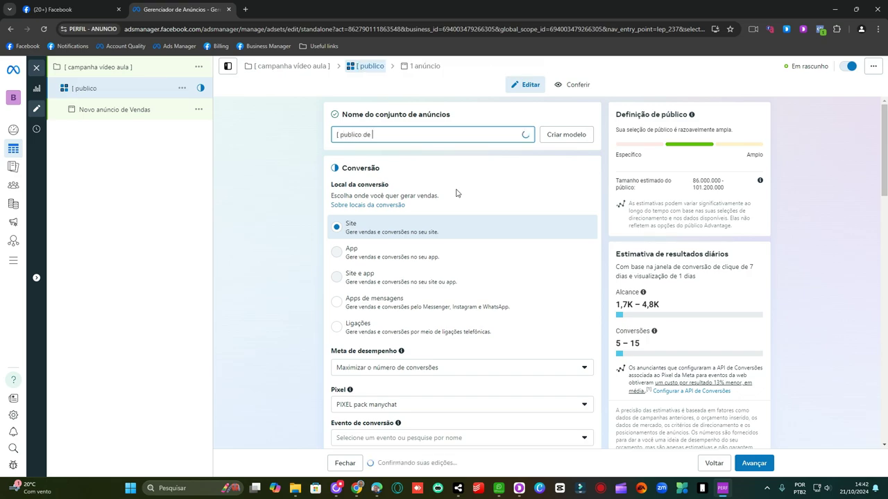
text( interess)
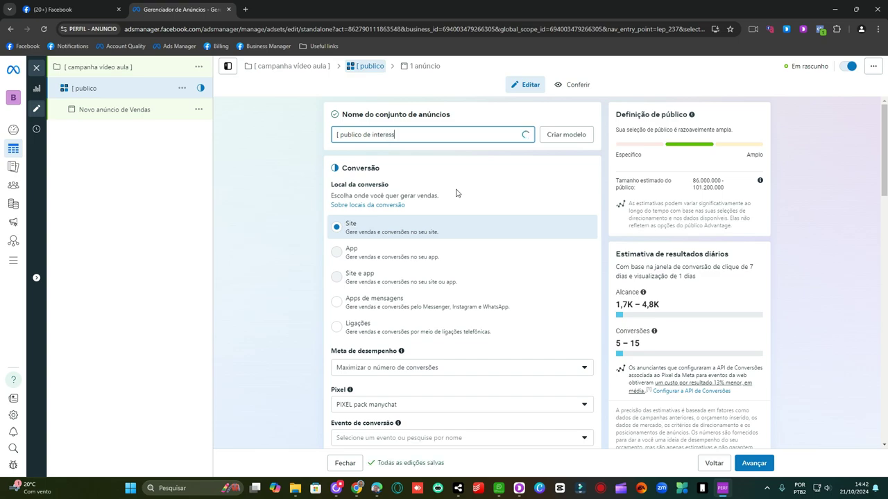
text(es ])
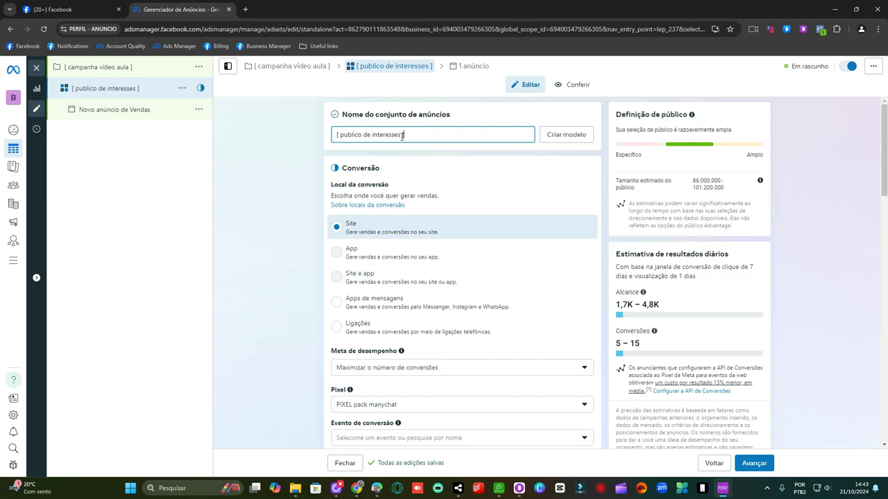
Append the tags "[ data]" and "[01]" to the end of the ad set name.
scroll(475, 173, down, 1)
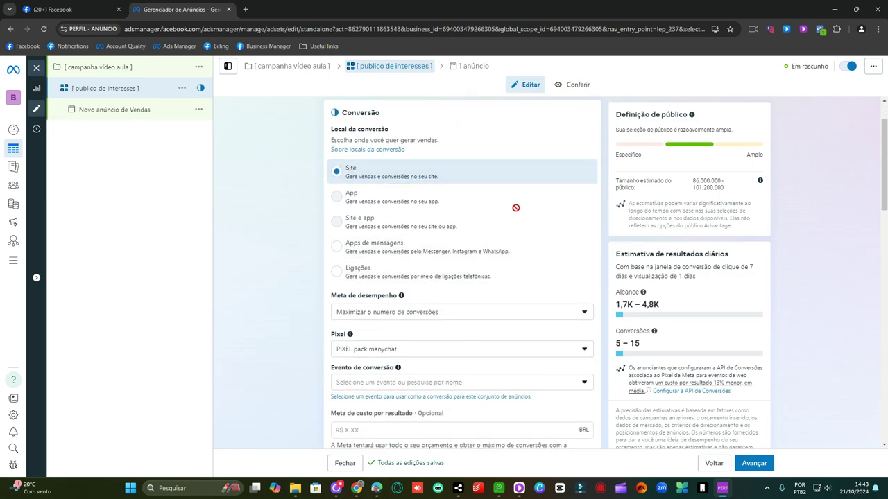
scroll(480, 228, up, 1)
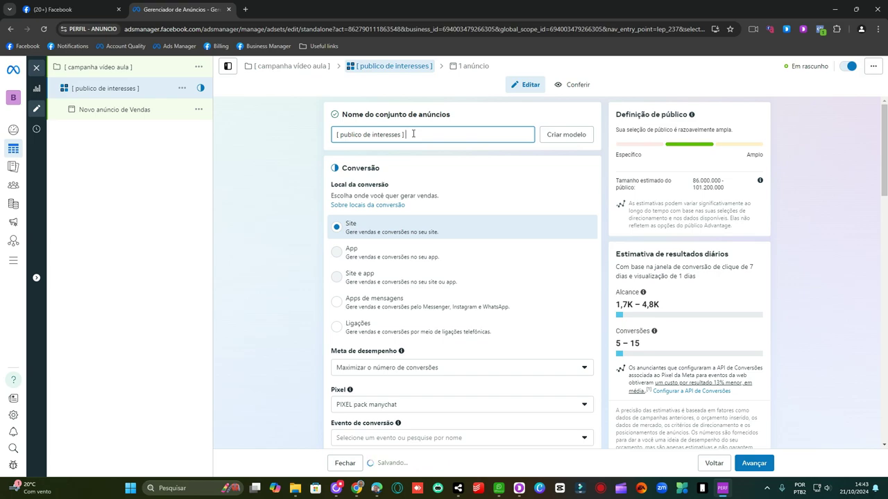
text([)
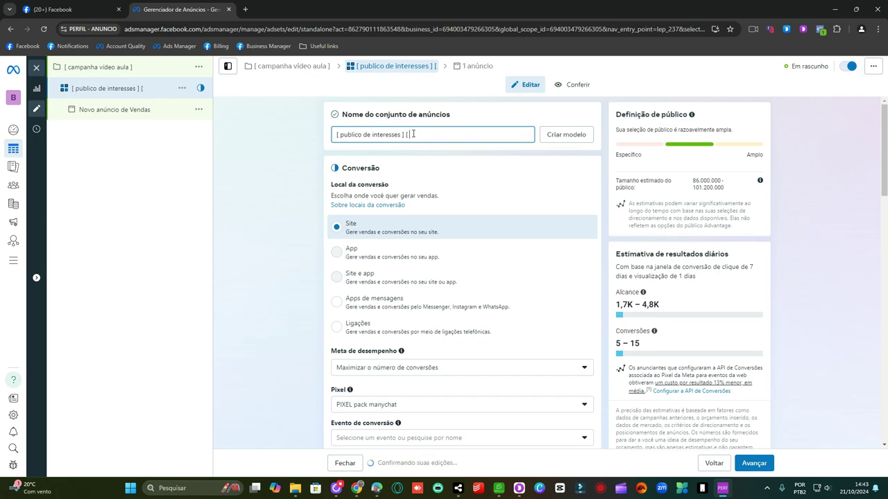
text( data])
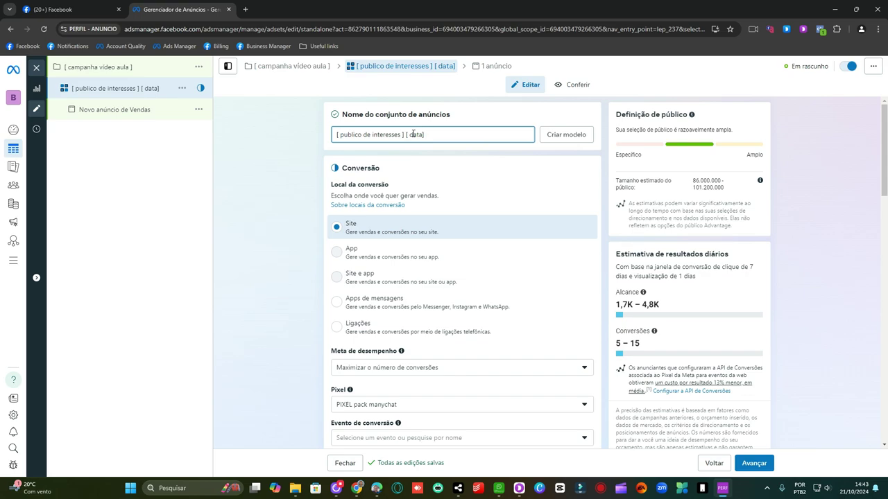
text([01])
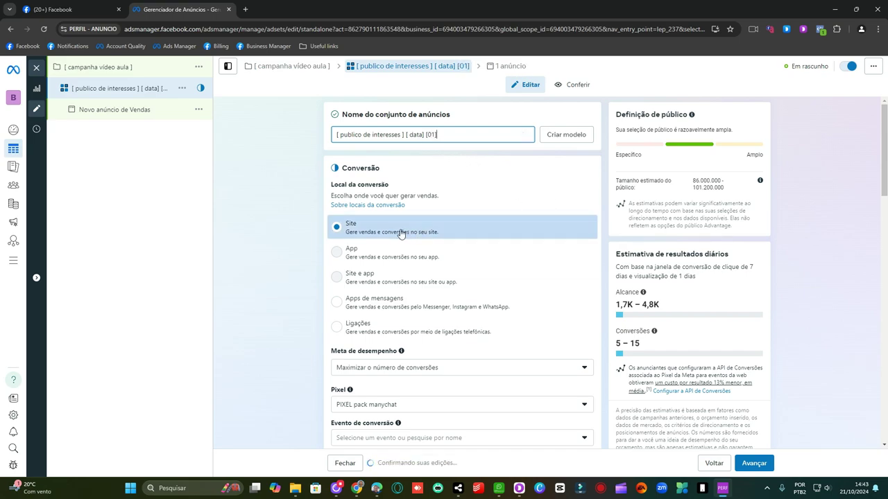
Check the available pixels, keep PIXEL pack manychat, and set the ad set's conversion event to Comprar.
scroll(509, 201, down, 3)
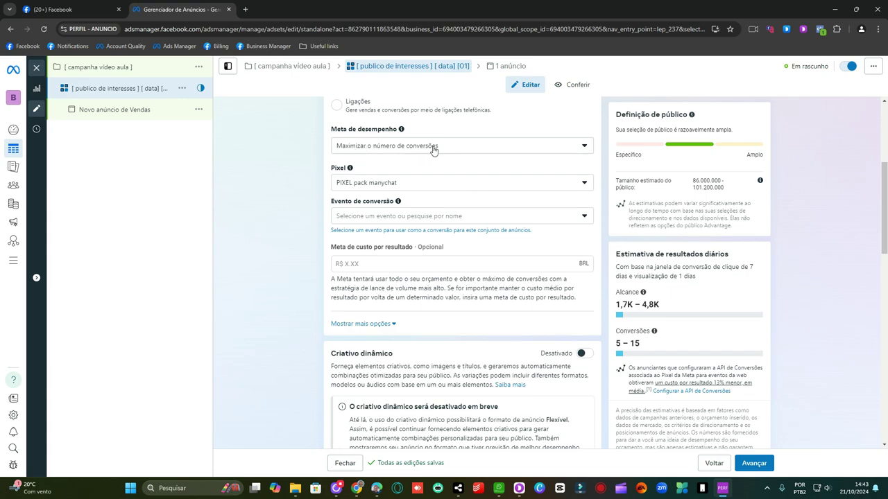
click(390, 186)
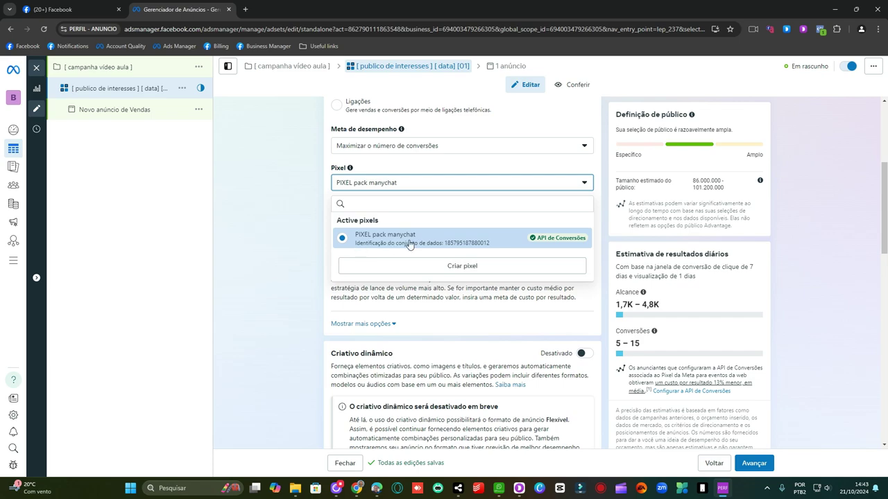
click(452, 164)
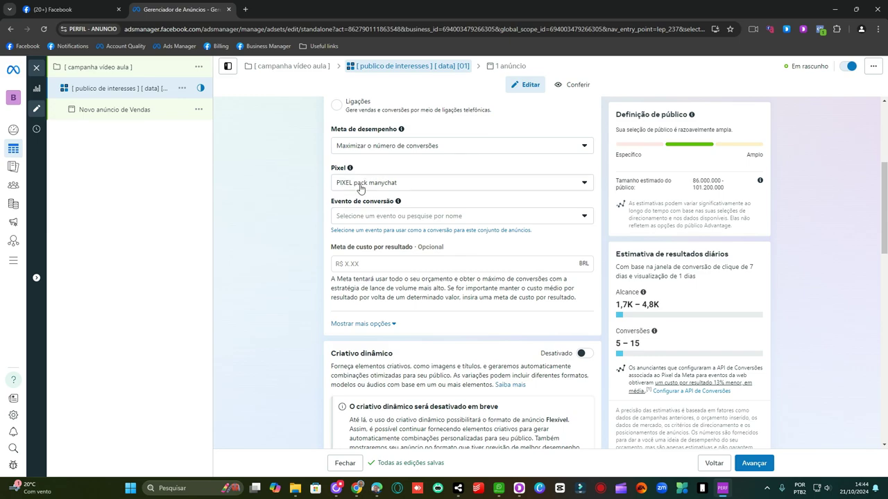
click(392, 218)
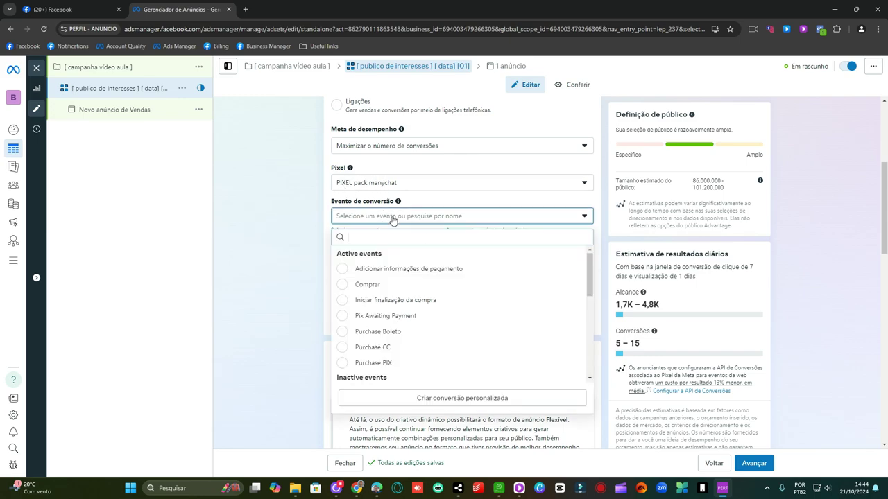
click(368, 284)
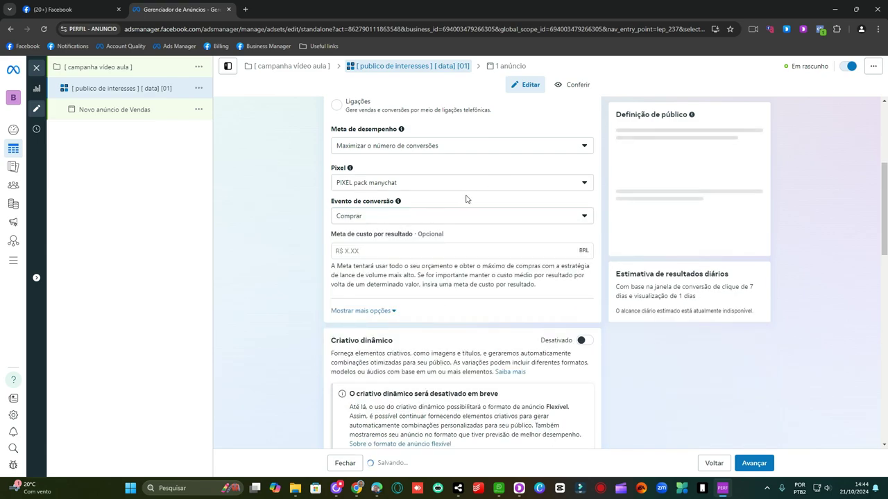
Set the start time in the ad set's budget and schedule section to 00:05.
scroll(486, 200, down, 3)
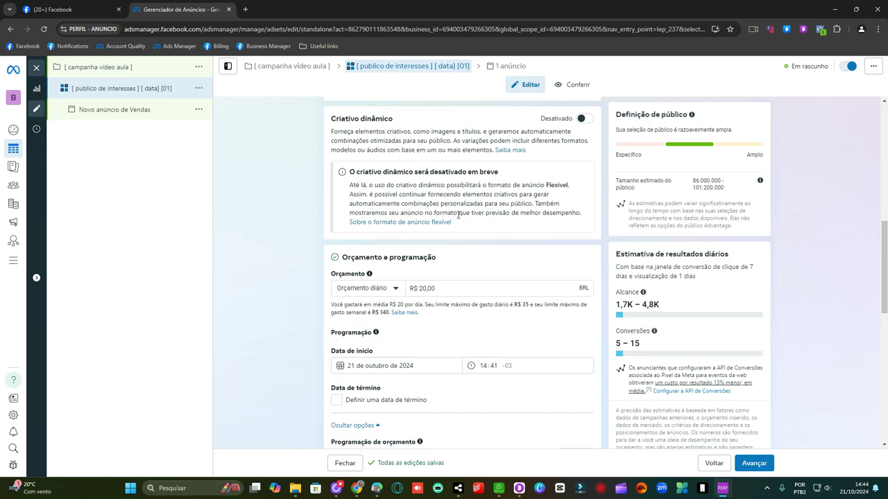
scroll(480, 240, down, 2)
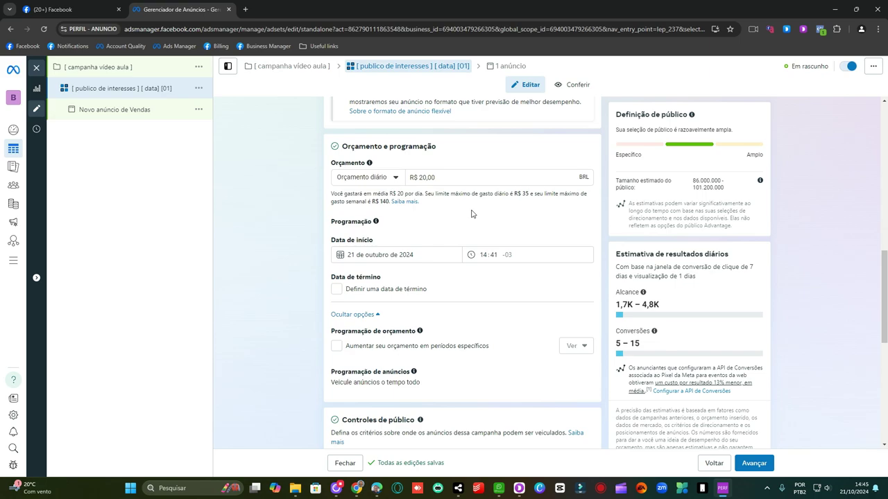
scroll(472, 233, down, 1)
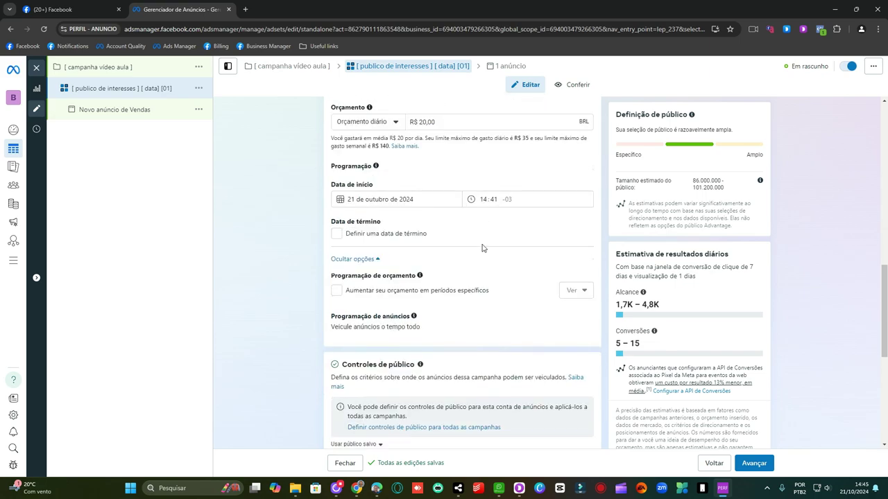
click(484, 199)
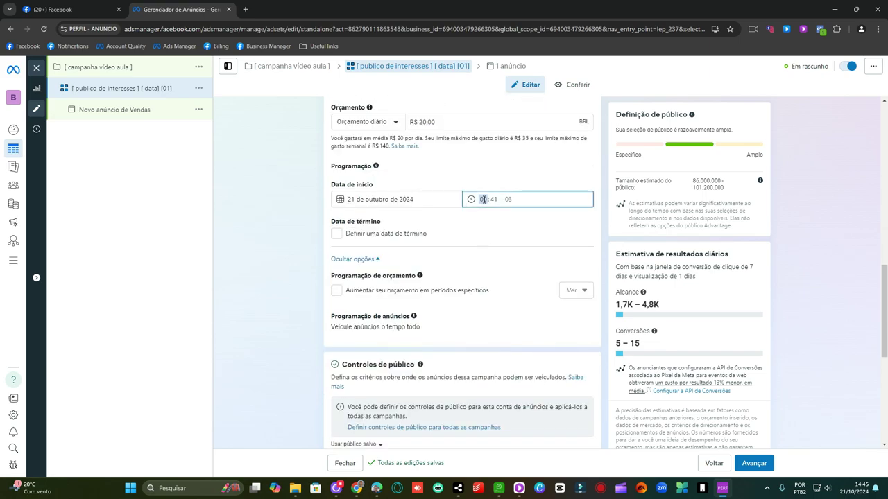
click(494, 199)
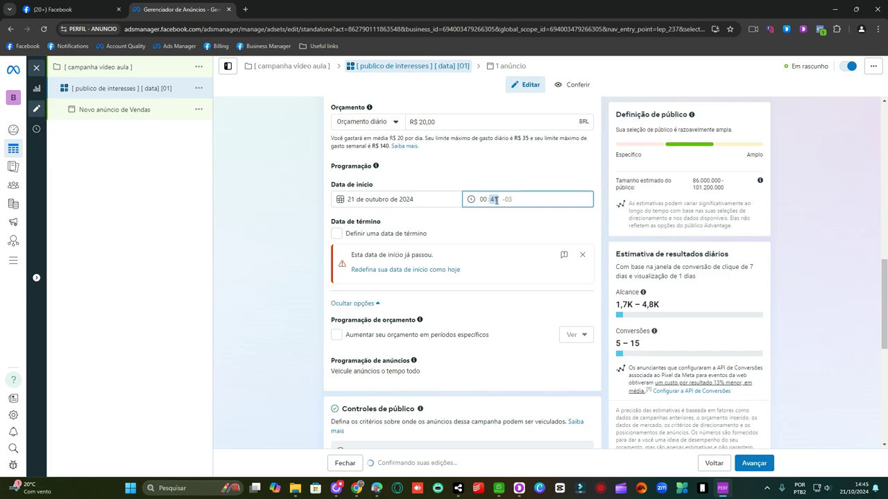
click(516, 215)
Switch the ad set from the Advantage+ audience to the original audience options and confirm using the original audience.
scroll(515, 216, down, 4)
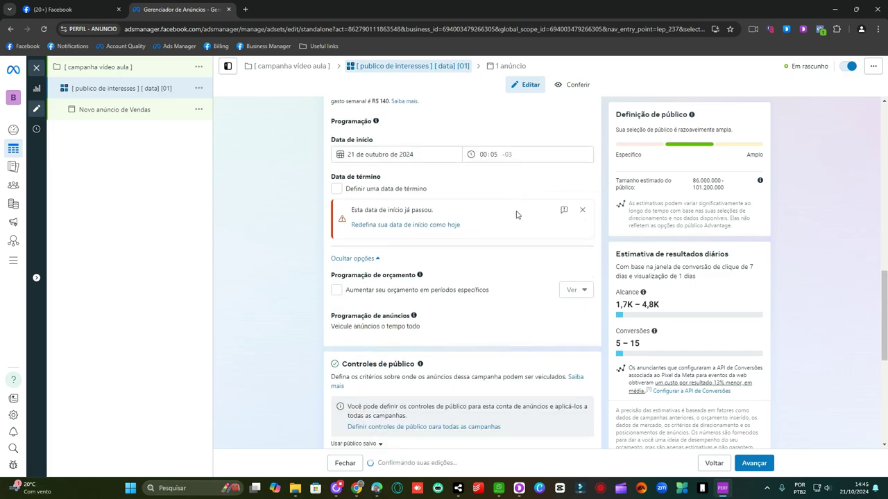
scroll(512, 217, down, 1)
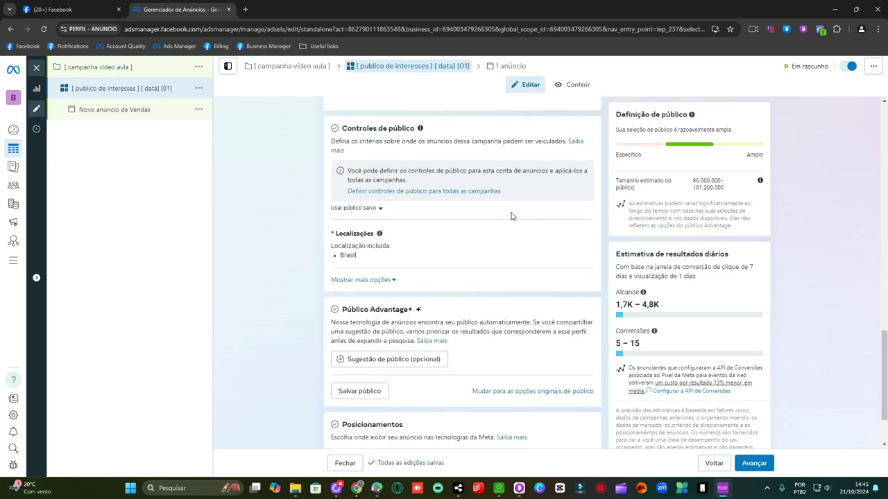
scroll(511, 216, down, 2)
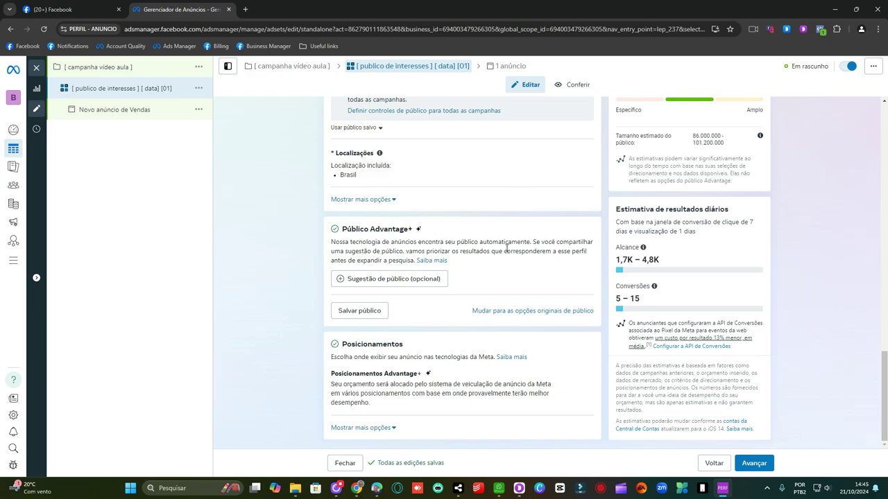
click(528, 311)
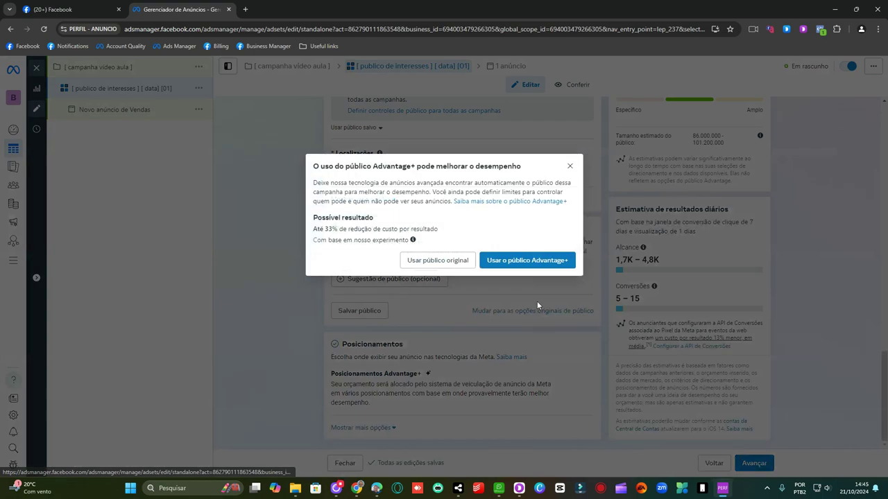
click(441, 262)
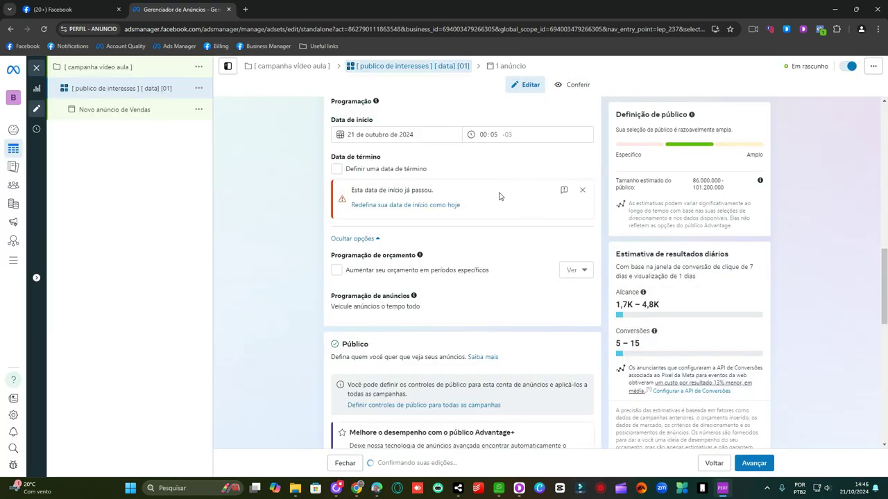
Dismiss the alert about the past start date and set the audience's age range to 23–55.
click(582, 189)
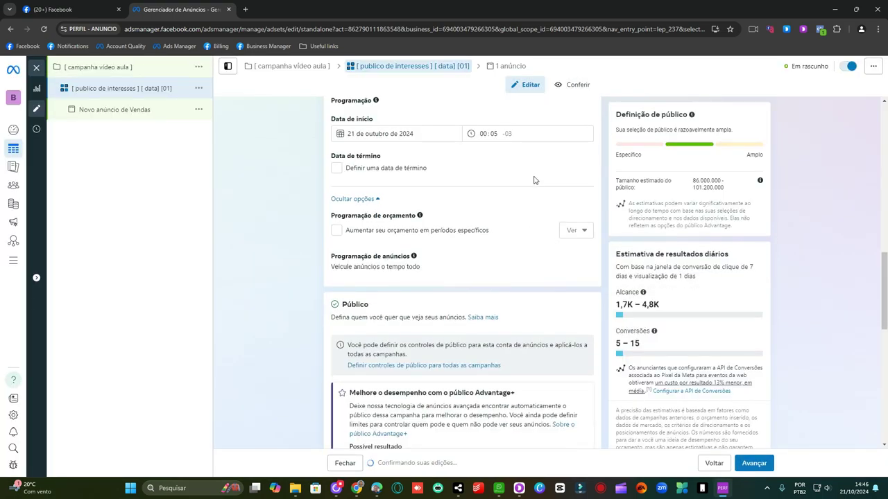
scroll(500, 182, down, 4)
scroll(473, 184, down, 3)
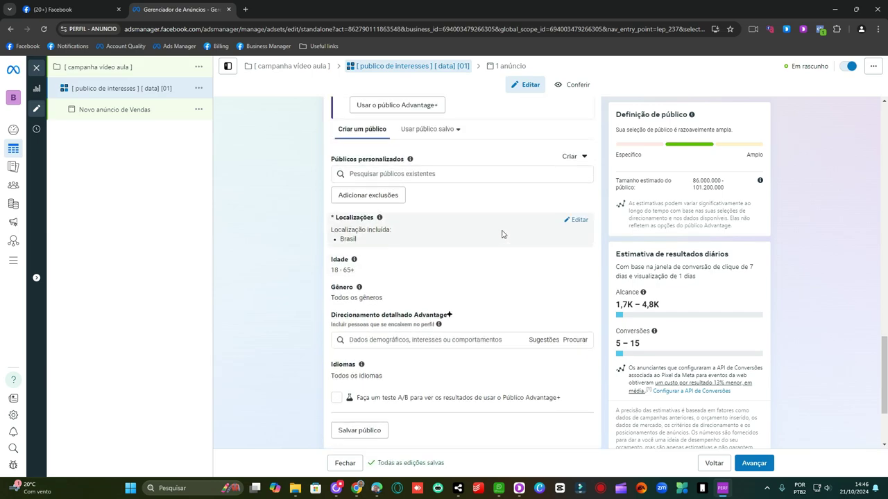
scroll(499, 233, up, 3)
scroll(498, 229, down, 3)
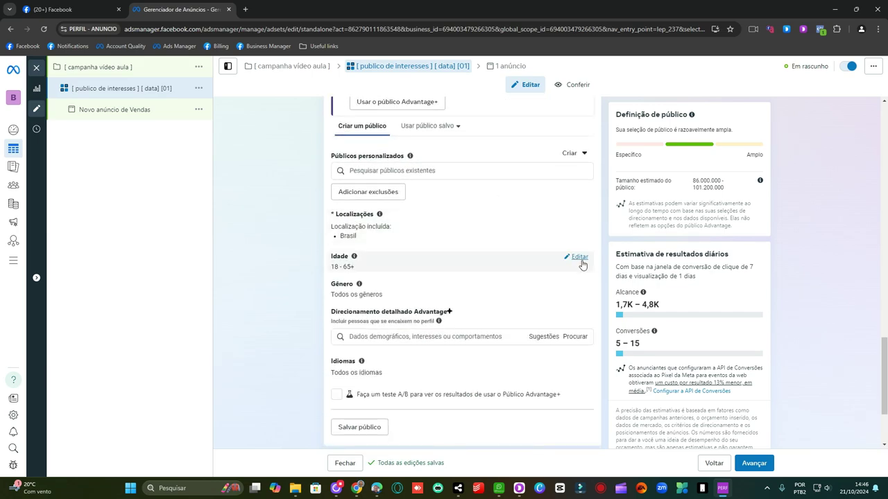
click(581, 265)
click(368, 273)
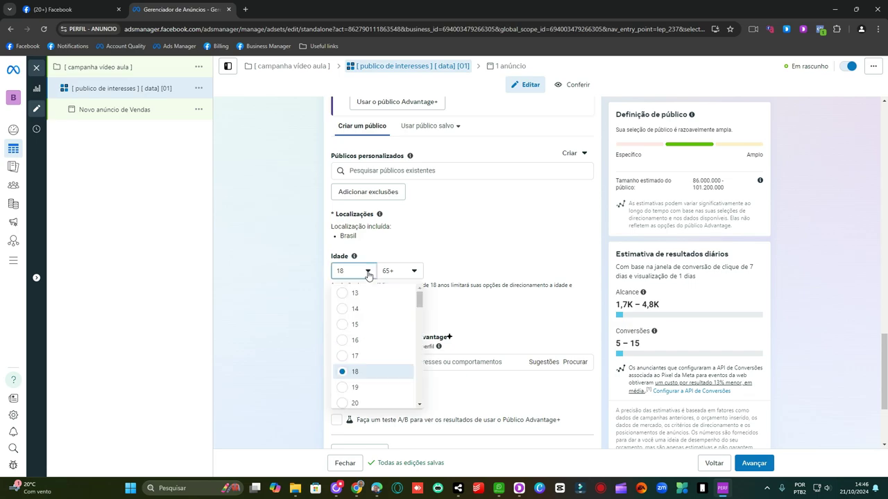
scroll(381, 349, down, 2)
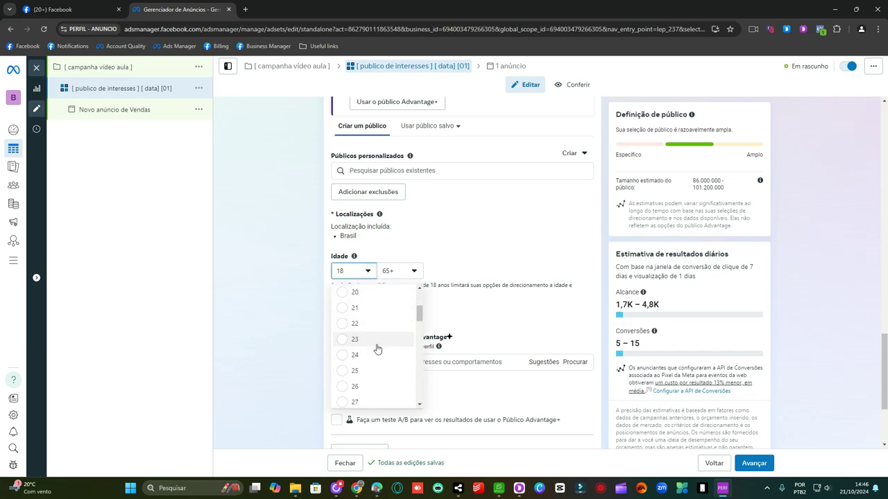
click(396, 337)
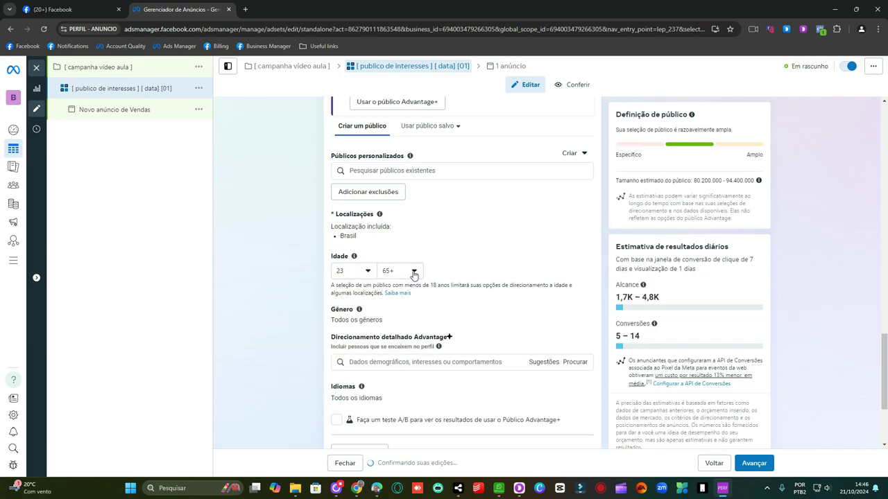
click(414, 271)
scroll(425, 318, up, 1)
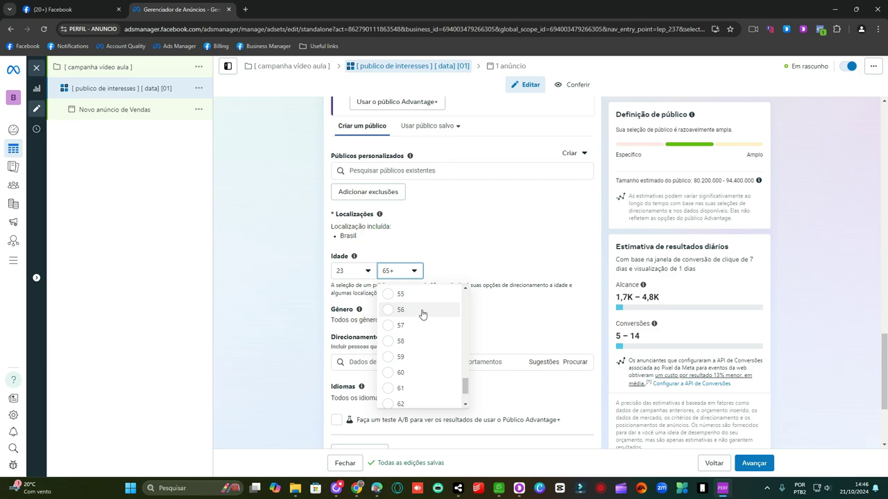
key(Return)
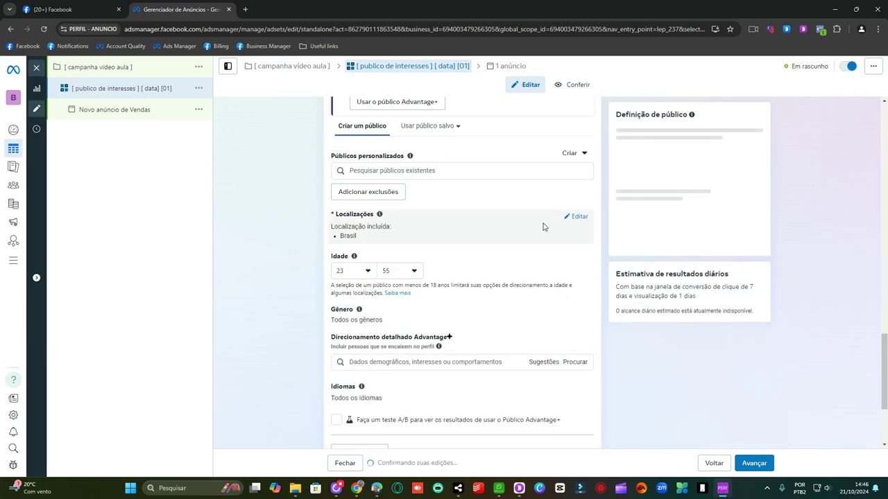
Add Português (Brasil), Português (Portugal) and Inglês (EUA) as the audience's languages.
scroll(545, 226, down, 2)
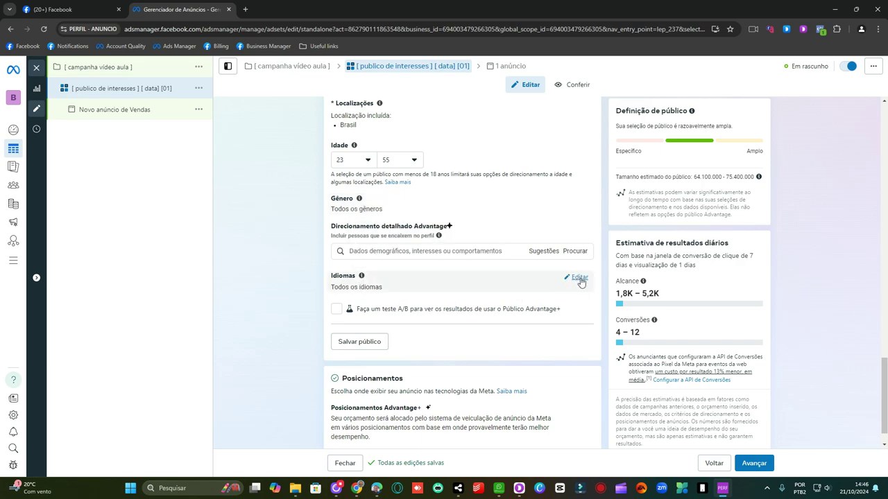
click(579, 278)
click(402, 292)
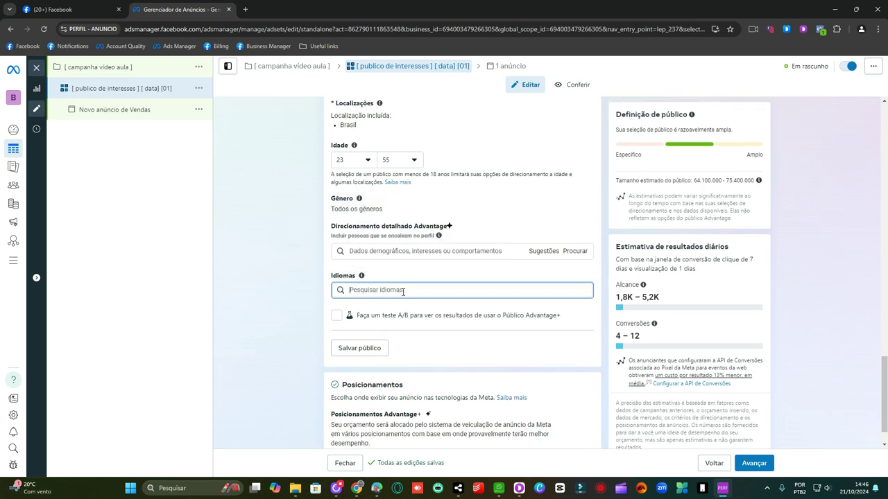
text(portu)
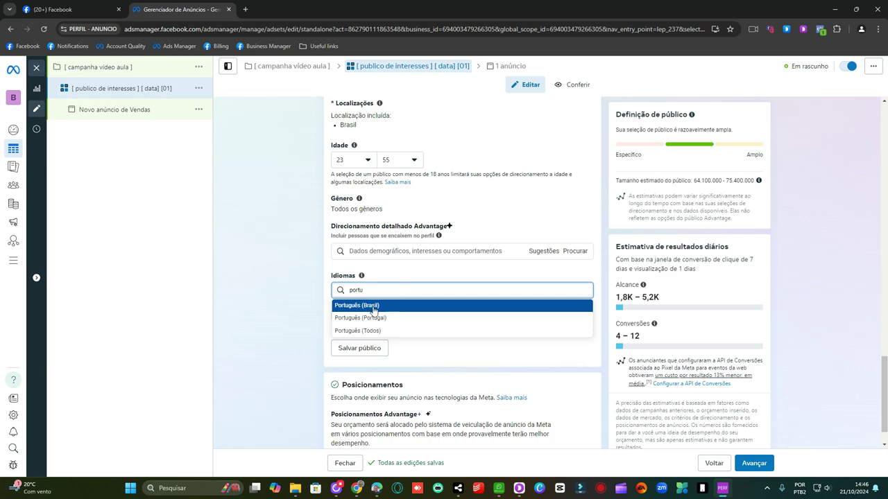
key(Return)
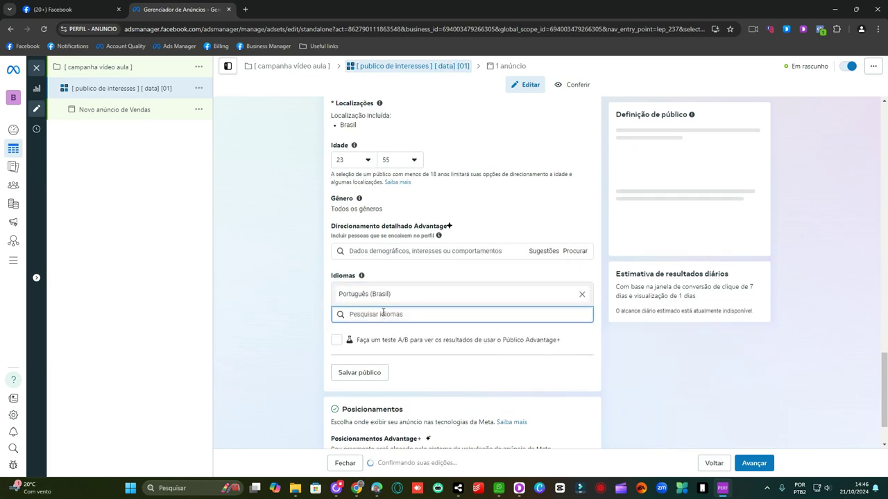
text(portu)
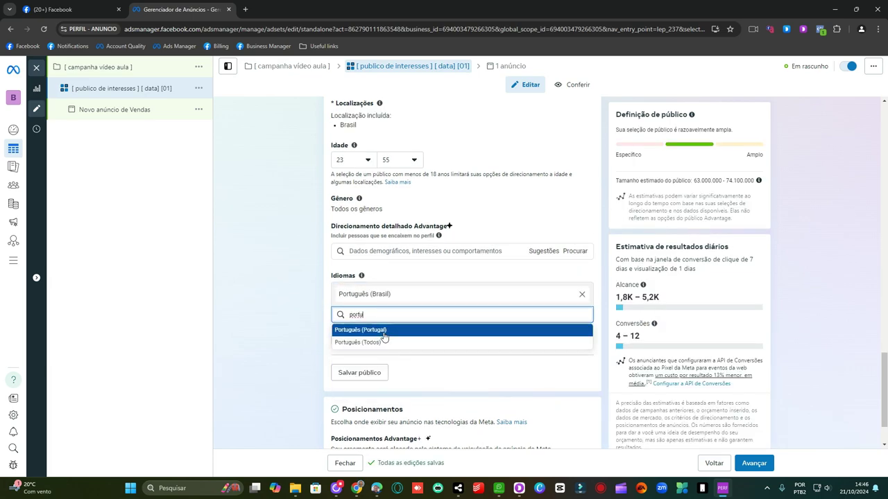
click(388, 331)
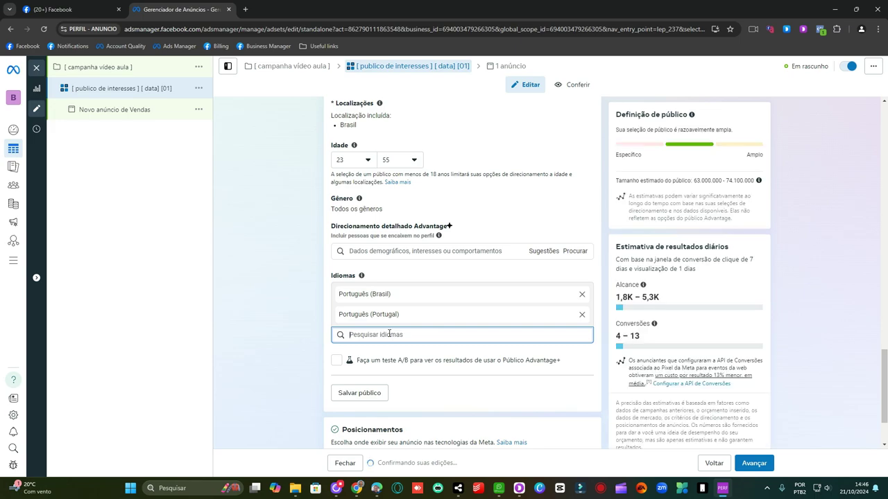
text(eua)
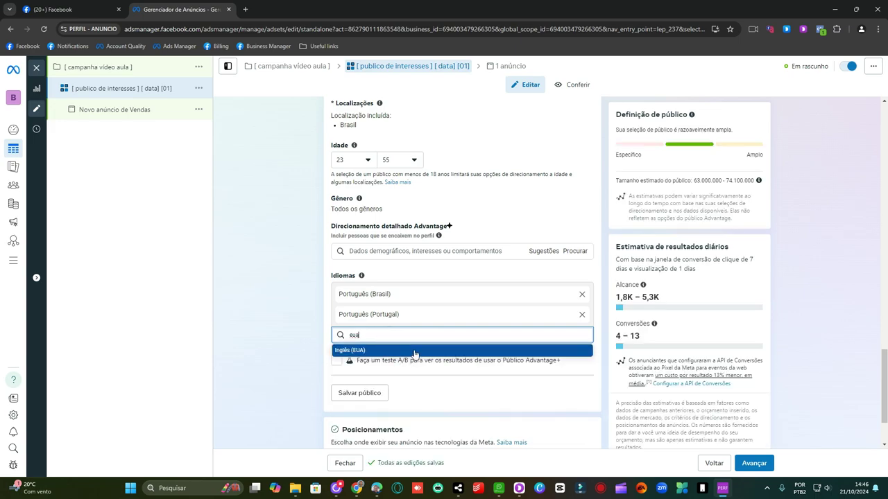
click(388, 352)
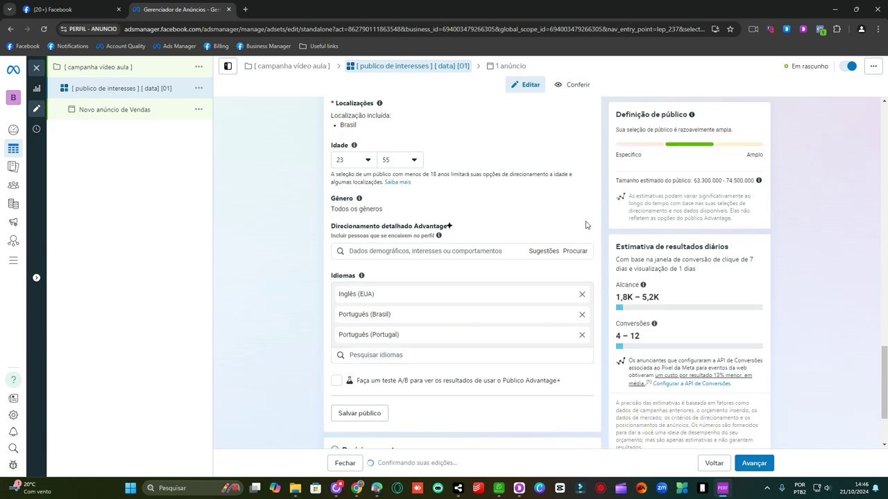
Open the ad set's placement options, keep Posicionamentos Advantage+ (recomendado), and review the audience settings.
scroll(543, 185, down, 2)
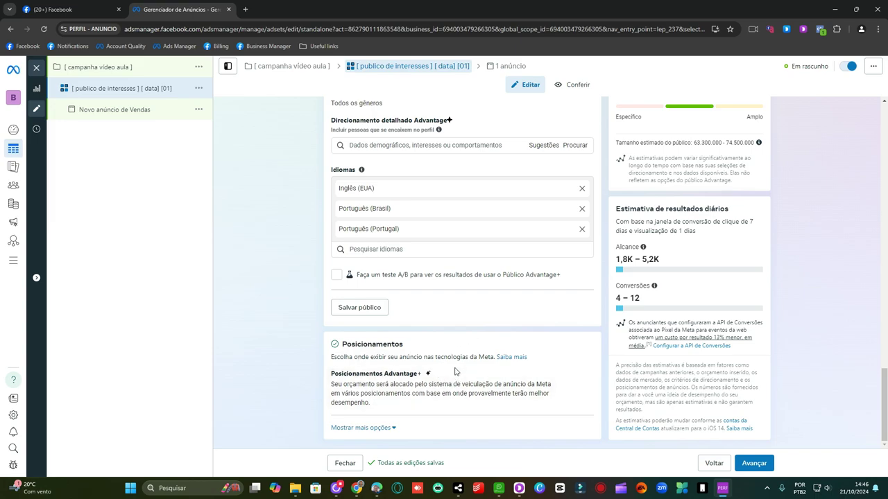
mouse_move(350, 379)
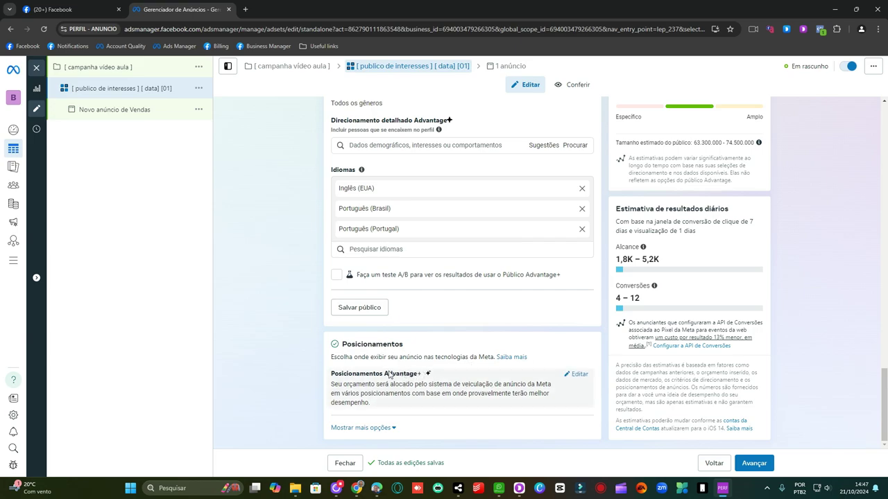
mouse_move(399, 387)
click(577, 378)
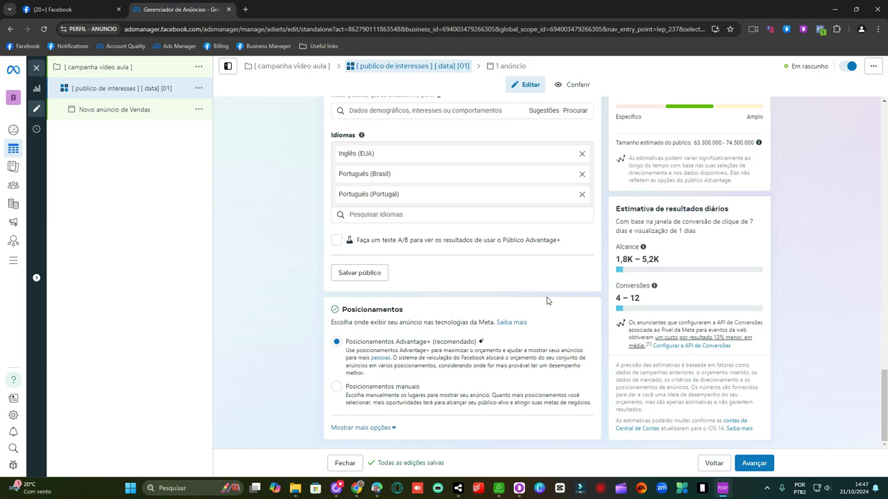
scroll(558, 305, up, 3)
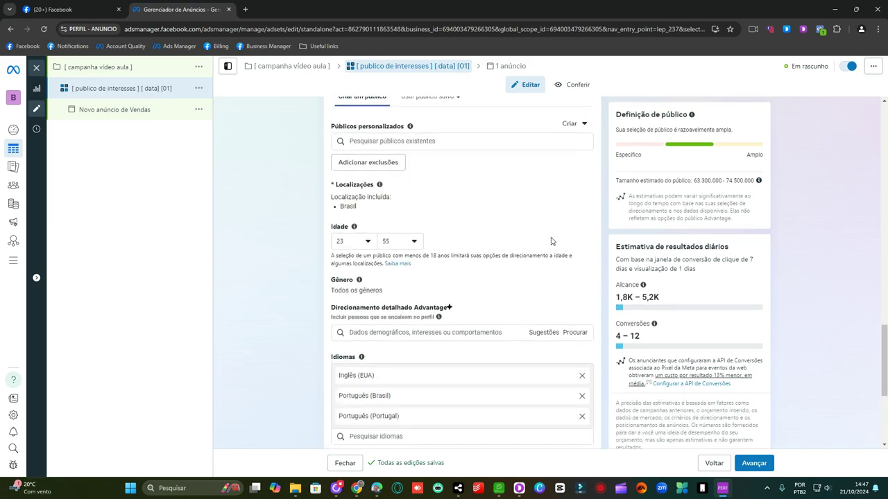
scroll(574, 229, down, 3)
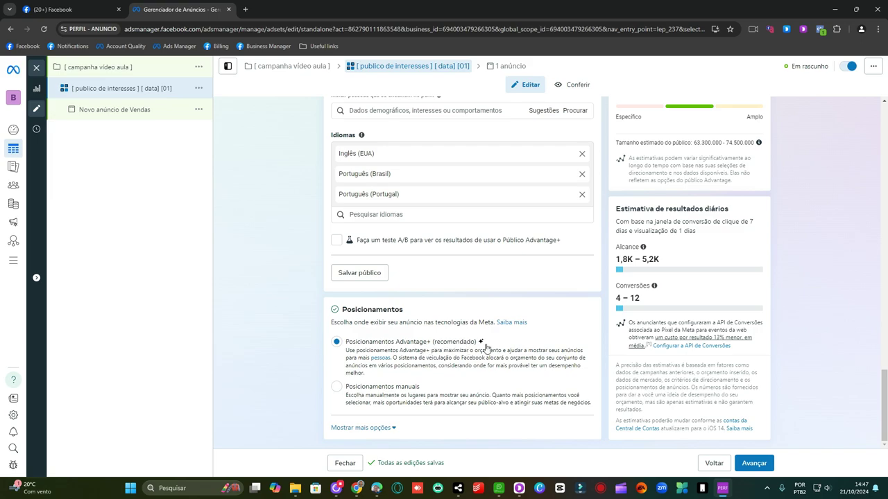
scroll(561, 319, up, 3)
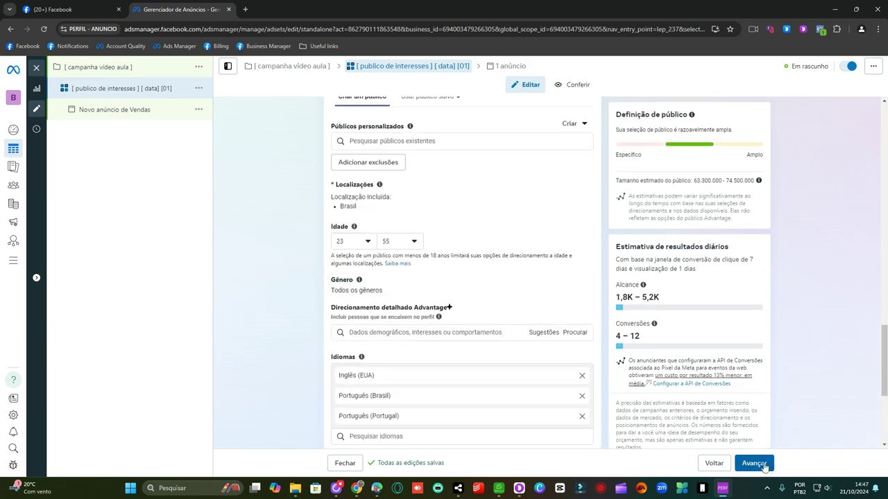
Open the ad Novo anúncio de Vendas under the ad set and rename it "ads 01".
click(132, 112)
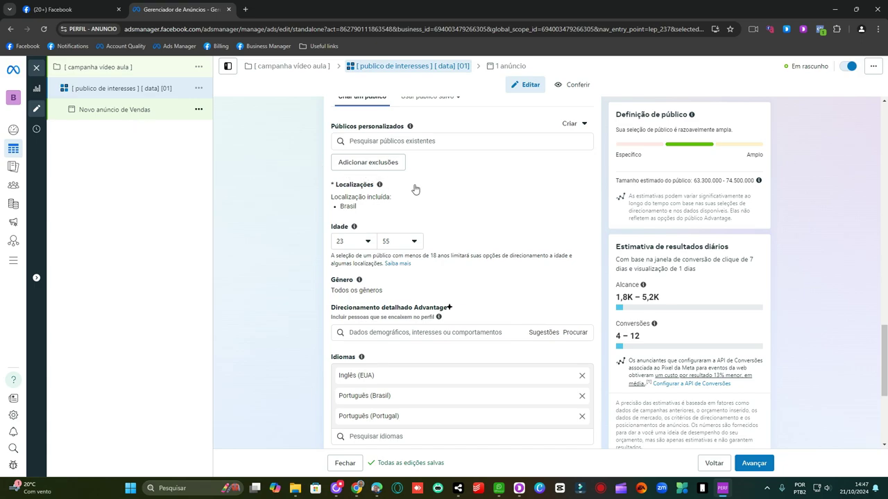
triple_click(414, 137)
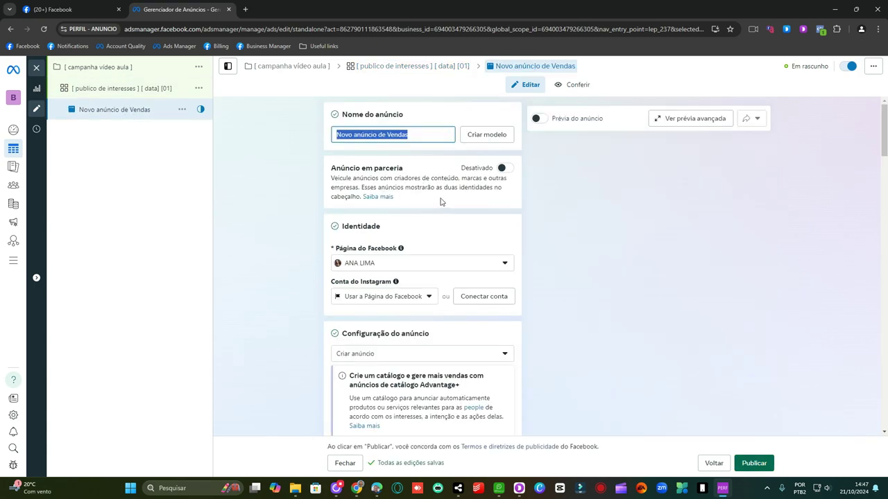
text(ads 01)
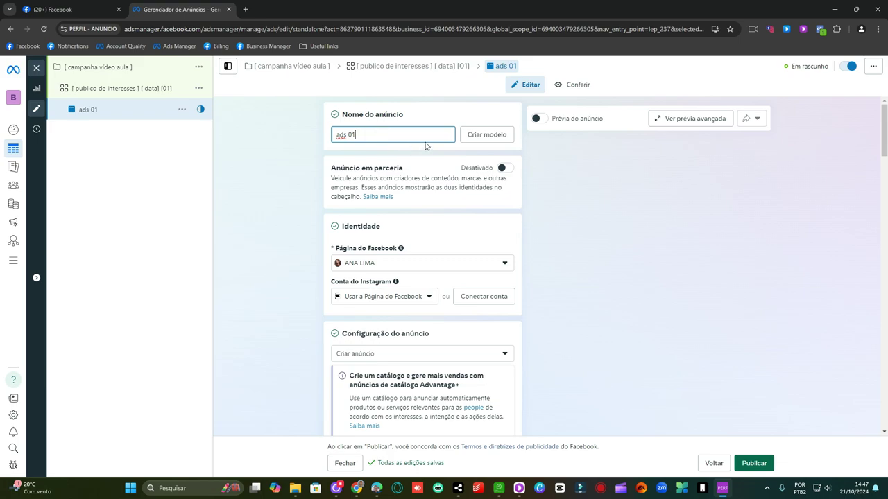
Set the ad's Facebook page to Automação Mkt and check the Instagram account options, keeping Usar a Página do Facebook.
scroll(447, 199, down, 1)
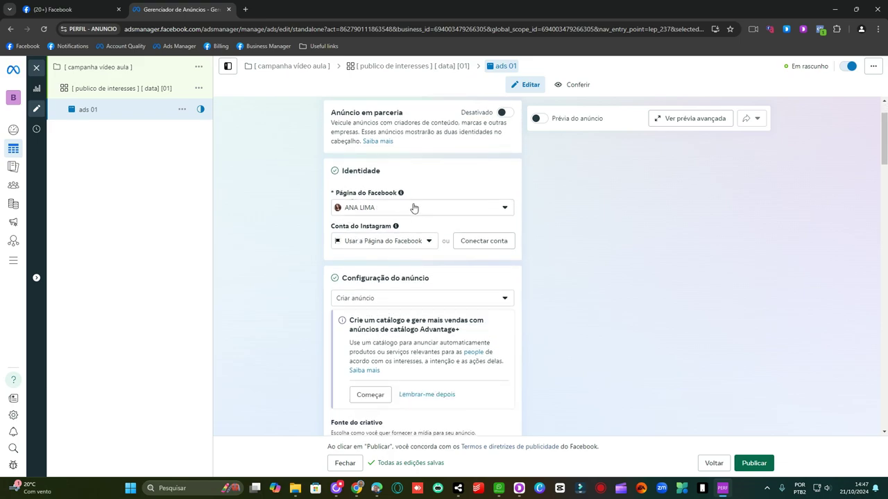
click(452, 210)
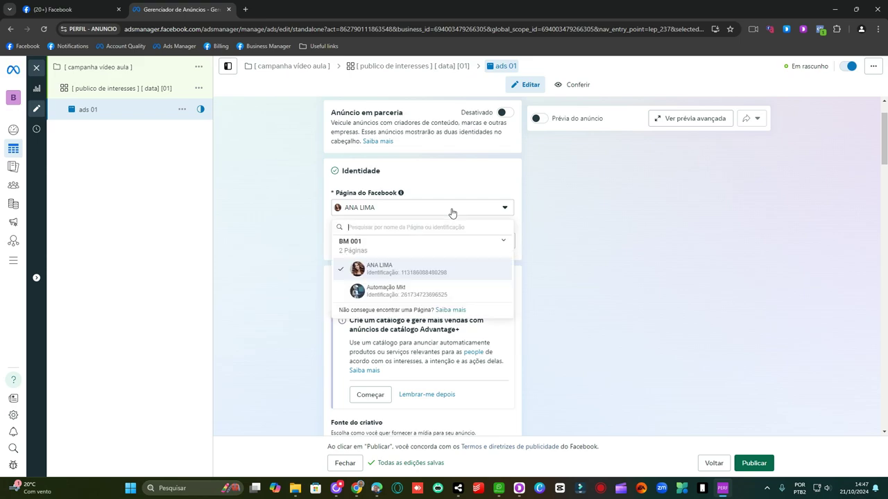
click(410, 291)
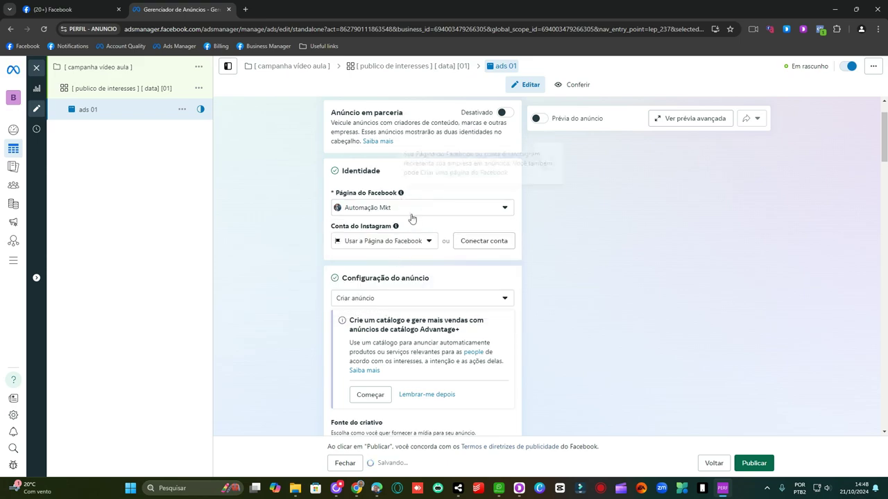
click(420, 243)
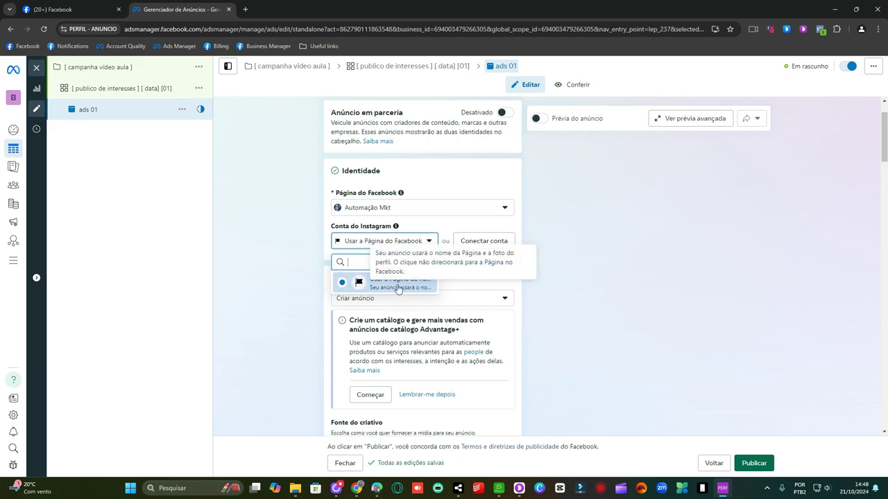
click(435, 179)
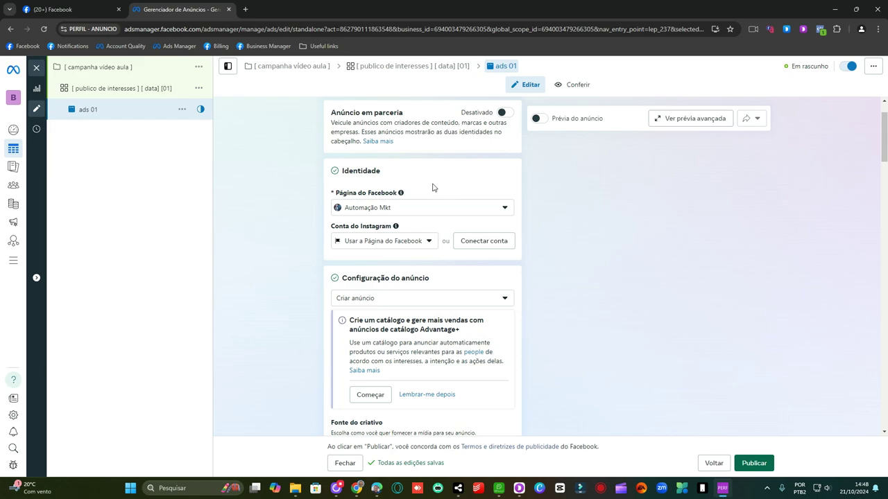
Review the ad's setup and source sections, and set the site destination's browser add-on to Nenhum.
scroll(432, 188, down, 2)
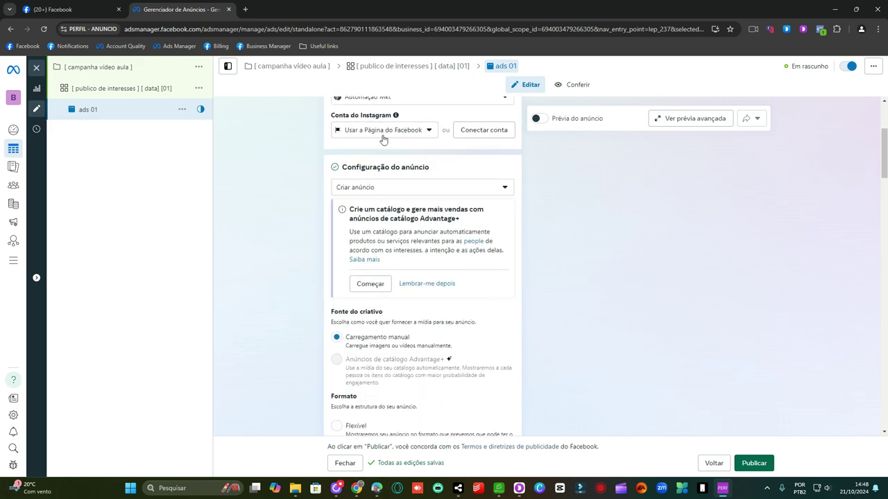
scroll(414, 152, up, 1)
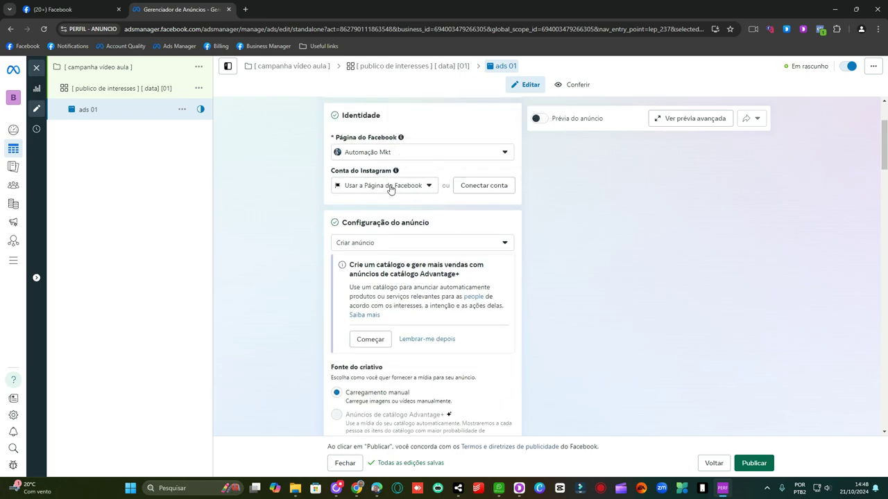
scroll(447, 142, down, 2)
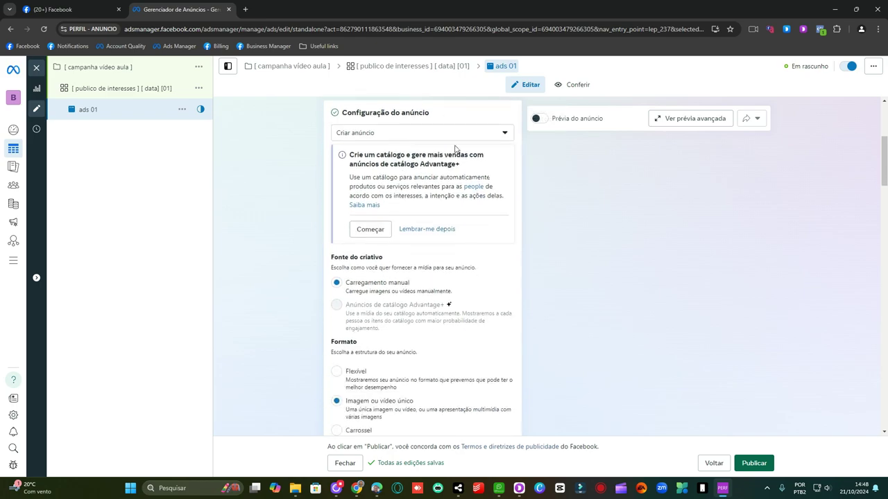
scroll(476, 246, down, 5)
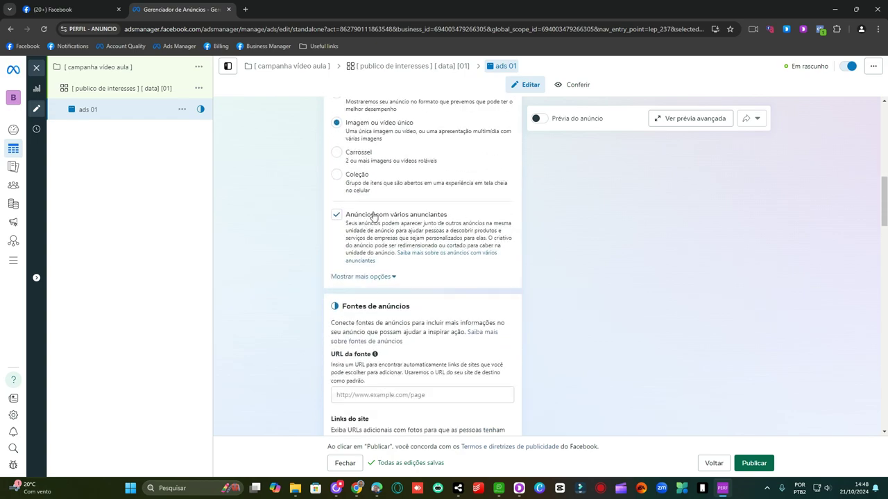
scroll(439, 169, down, 2)
scroll(443, 170, down, 2)
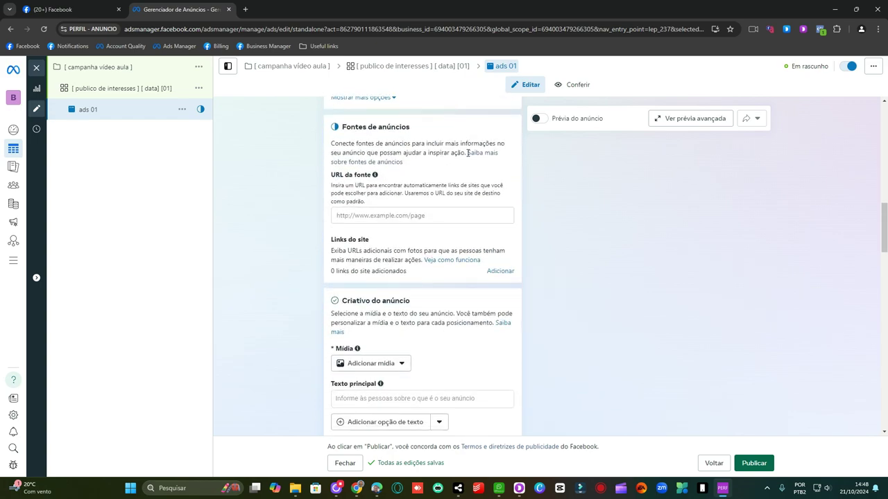
scroll(431, 159, up, 2)
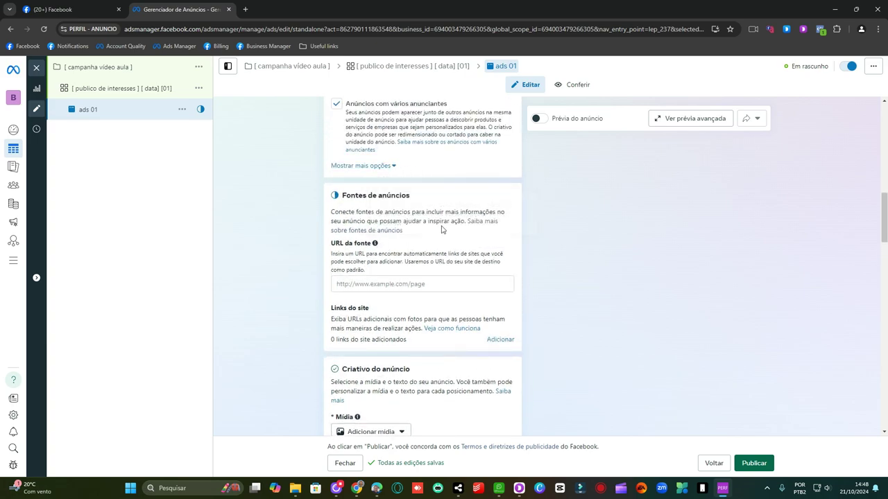
scroll(448, 224, down, 3)
scroll(463, 207, down, 6)
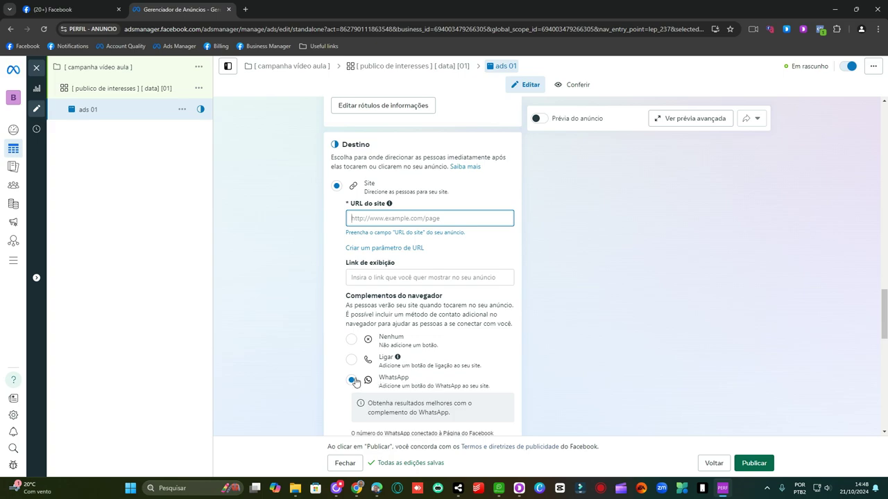
click(351, 342)
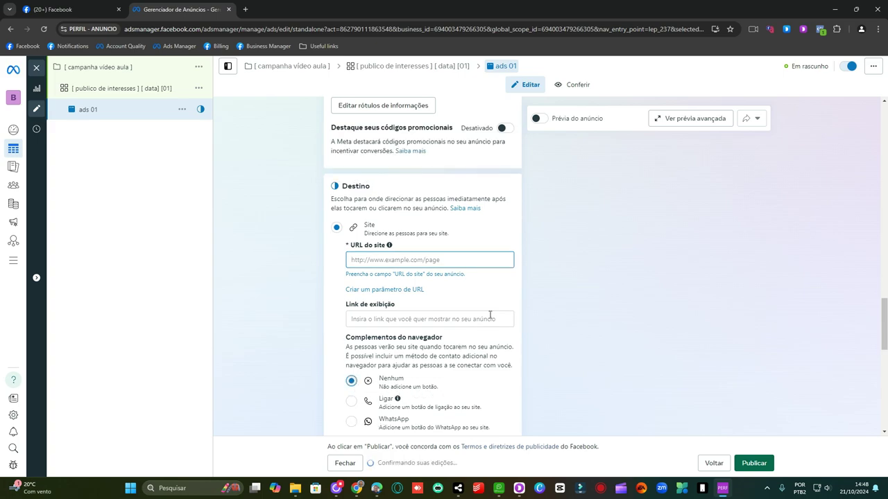
Enter "titulo" as the ad's title and "compra agora mesmo" as its description.
scroll(483, 314, up, 5)
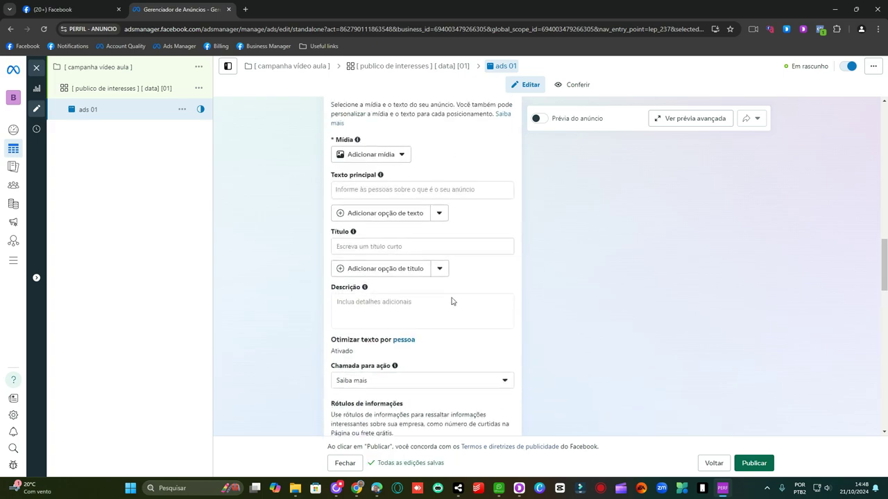
click(405, 246)
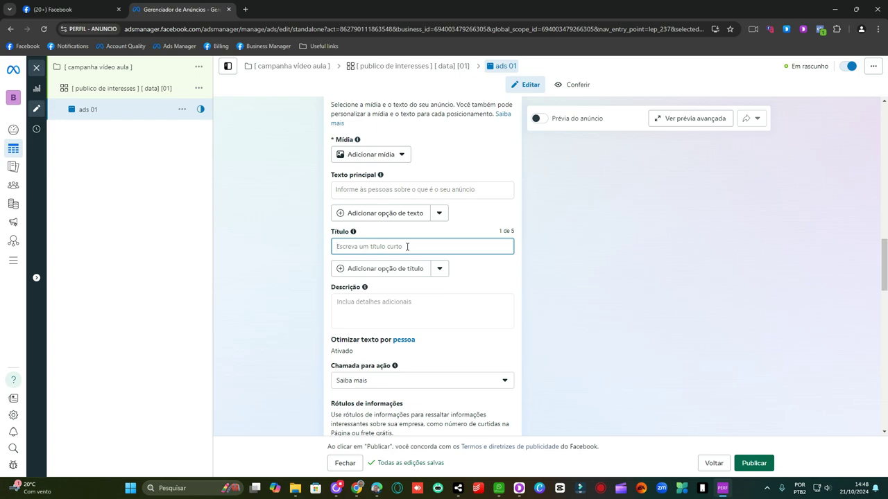
text(titulo)
click(403, 299)
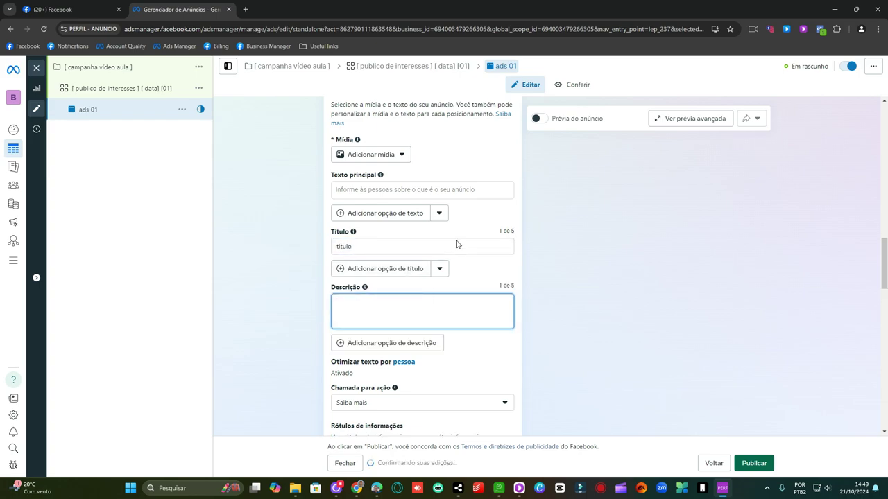
scroll(457, 244, down, 1)
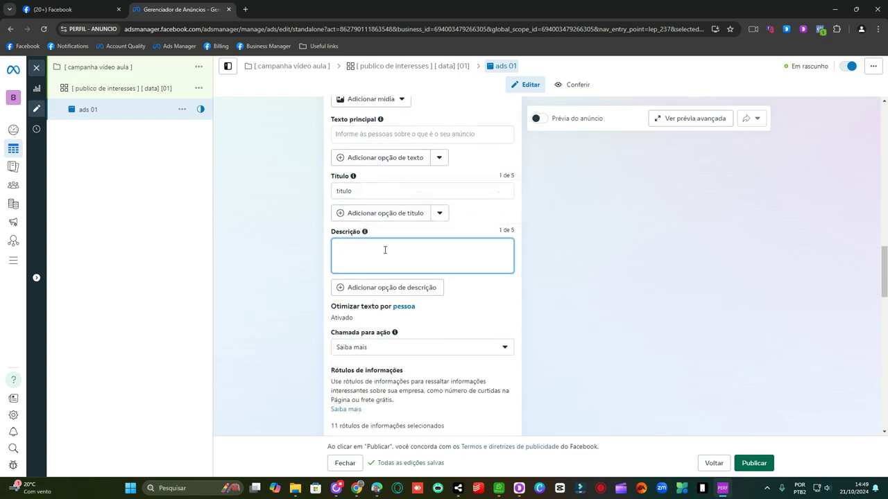
text(compra agora mesmo)
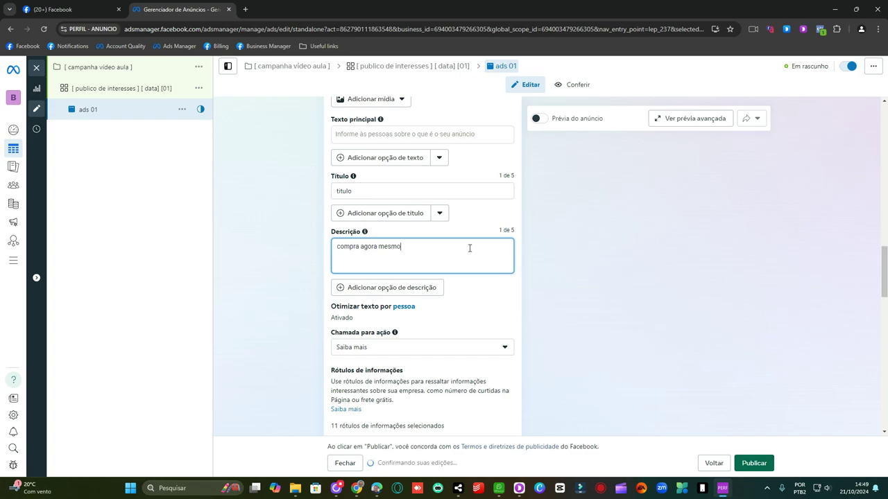
Check the empty primary text field and turn on the ad preview.
scroll(469, 248, up, 2)
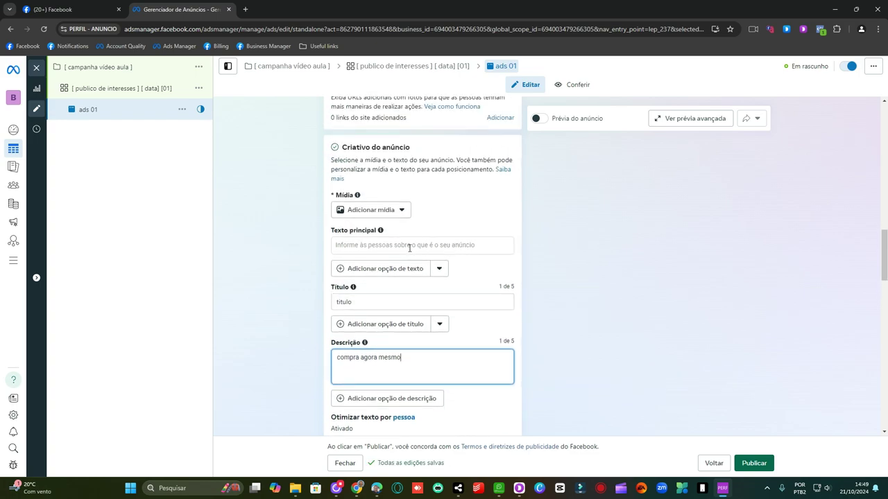
click(412, 246)
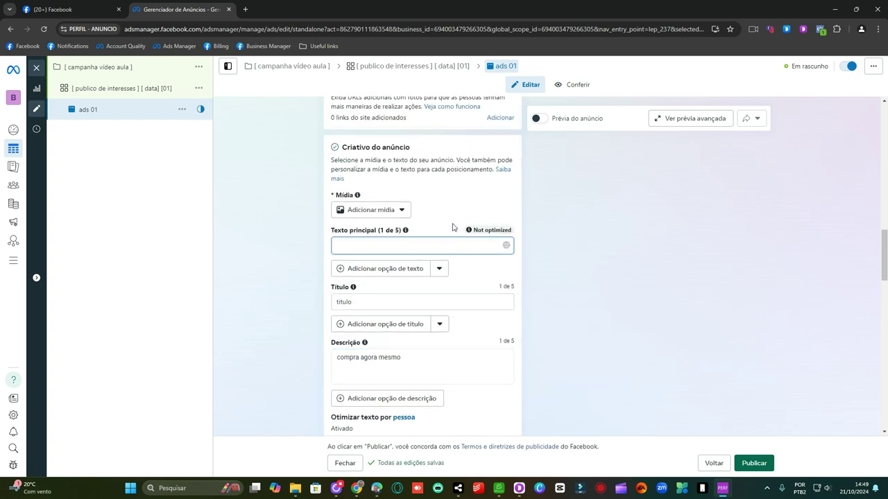
scroll(455, 229, up, 2)
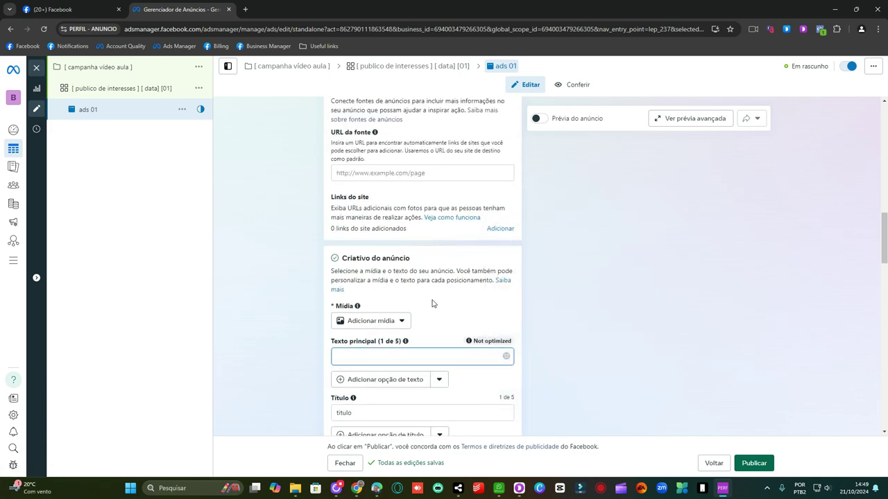
click(541, 119)
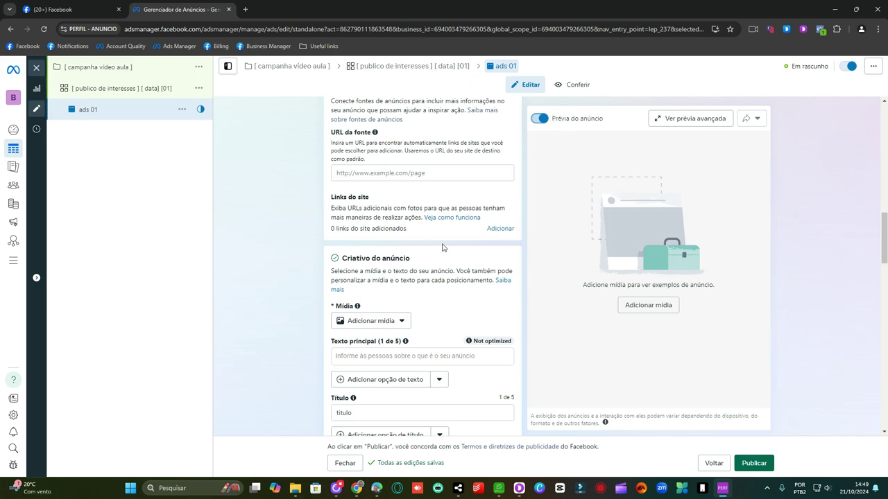
Add the ZapMarketing robot image with the headline "Aumente suas vendas no automático" as the ad's media.
scroll(444, 250, down, 2)
scroll(448, 275, up, 7)
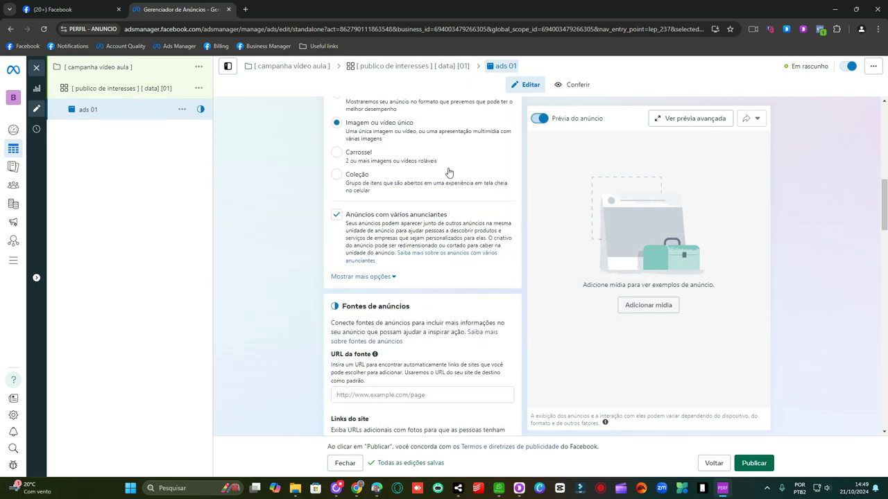
scroll(461, 251, down, 1)
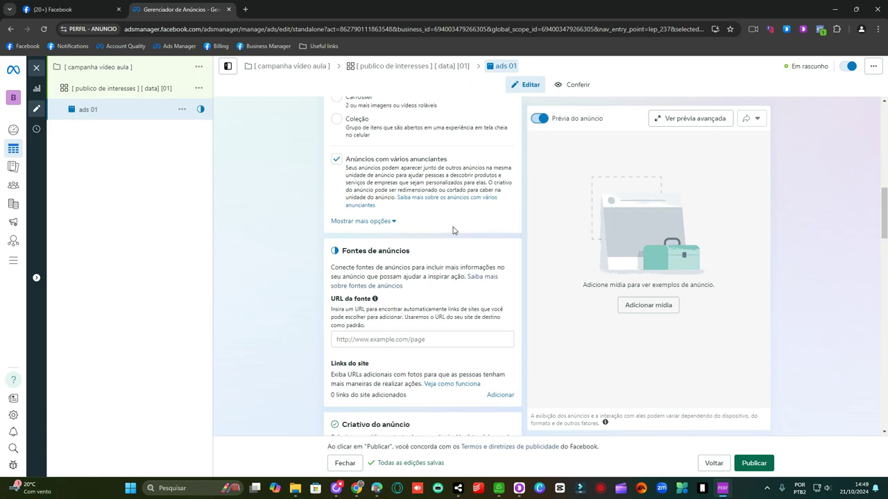
scroll(478, 248, down, 1)
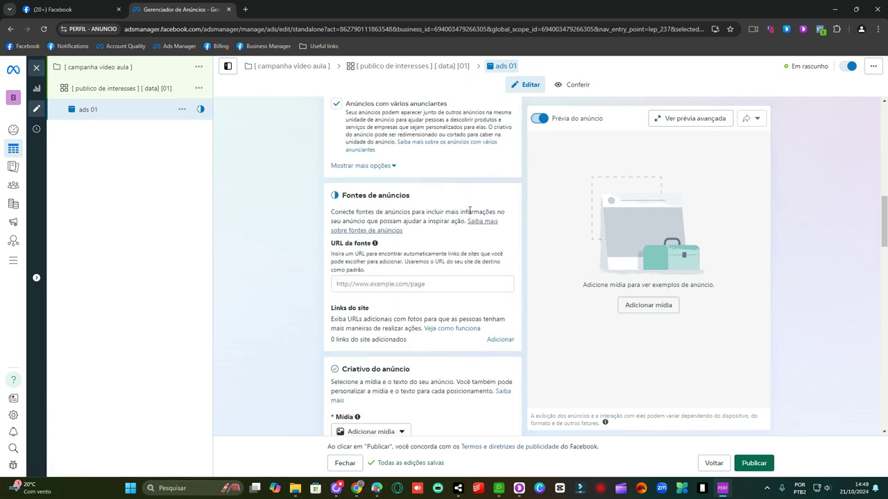
scroll(469, 210, down, 3)
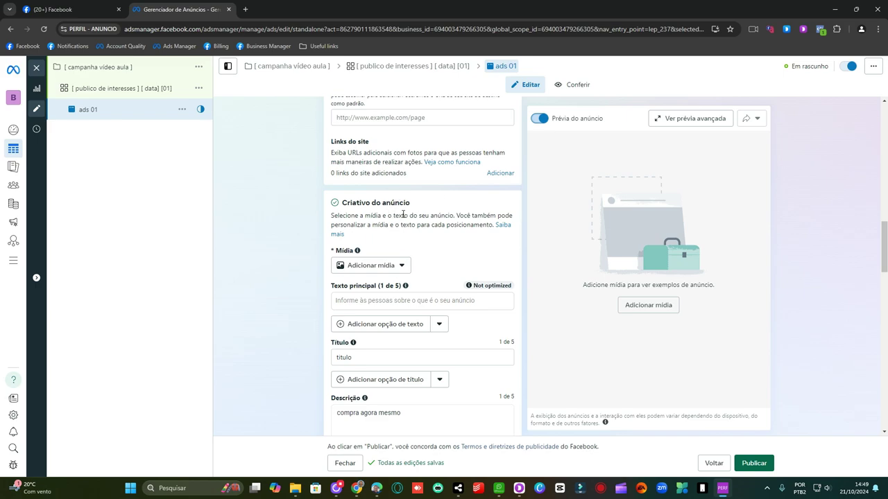
scroll(430, 187, down, 2)
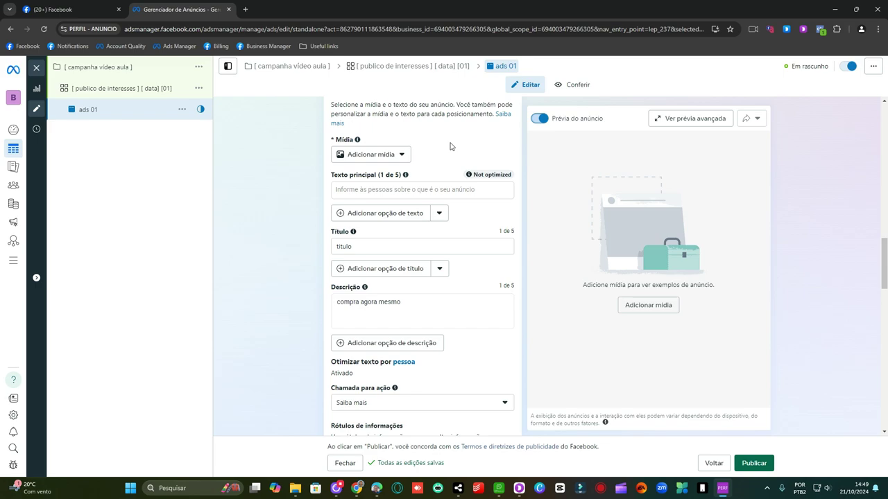
click(402, 156)
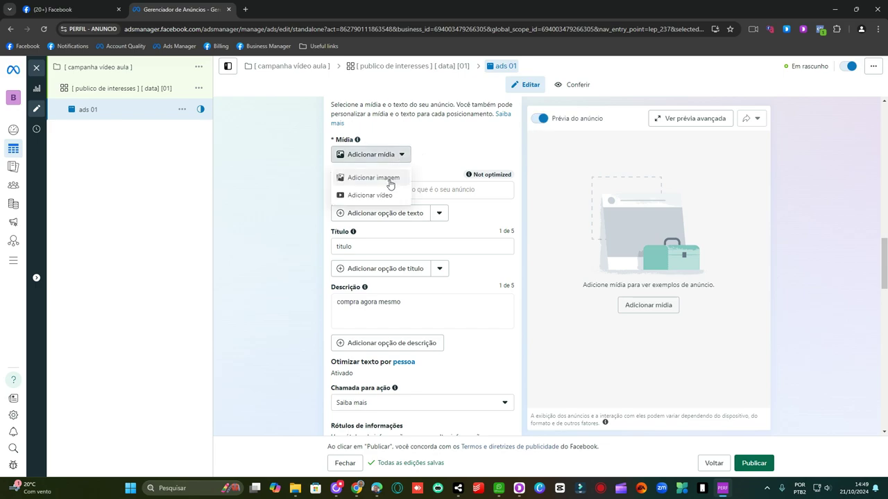
click(389, 184)
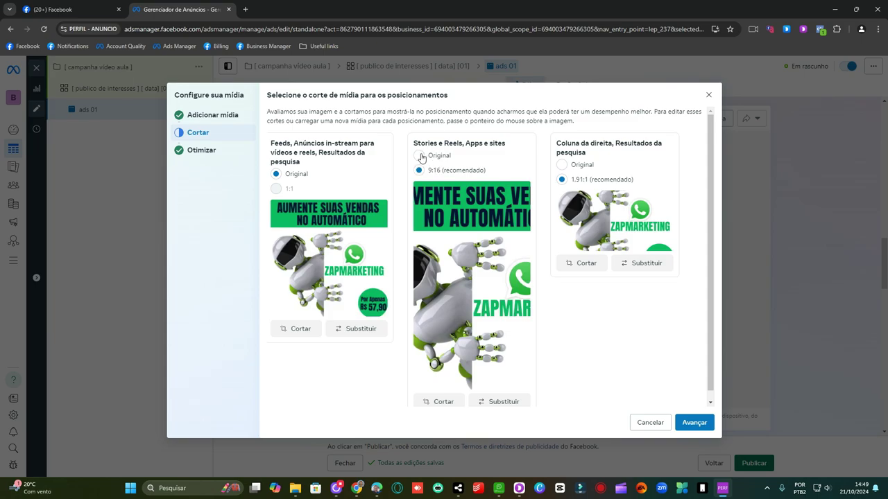
Use the Original crop for the Stories e Reels and Coluna da direita placements, and finish the media setup with all optimizations kept on.
click(419, 156)
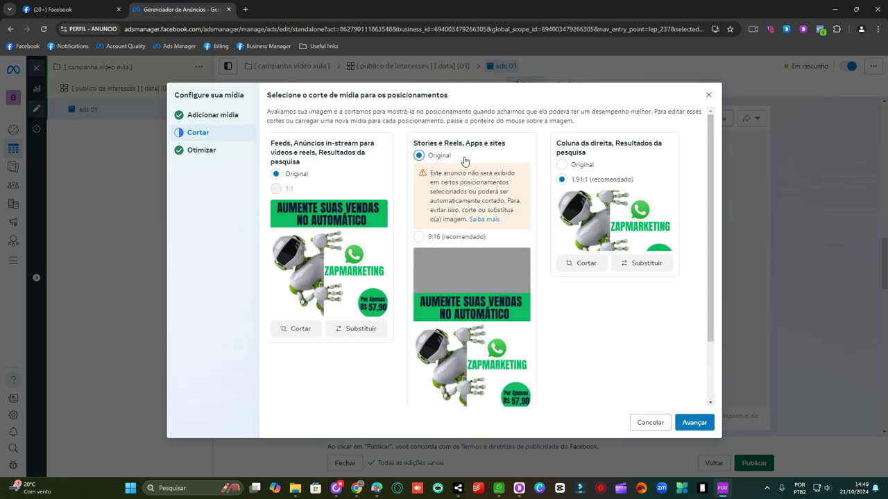
click(561, 165)
click(694, 422)
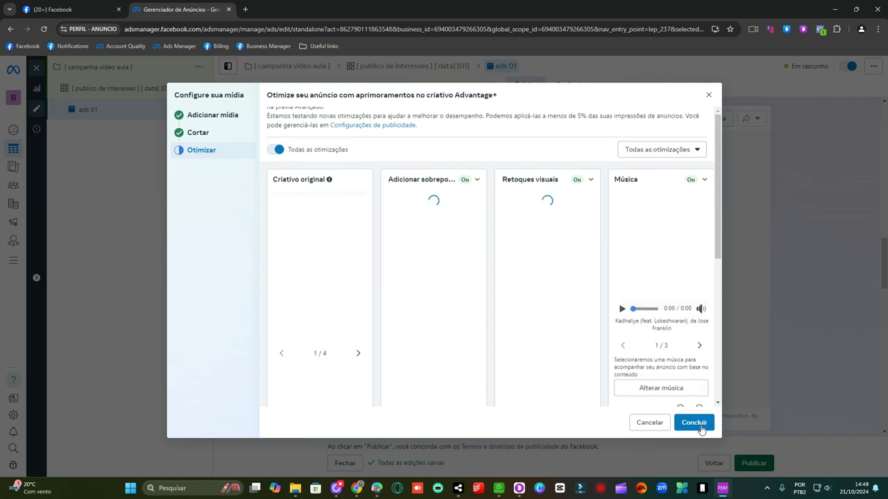
click(702, 429)
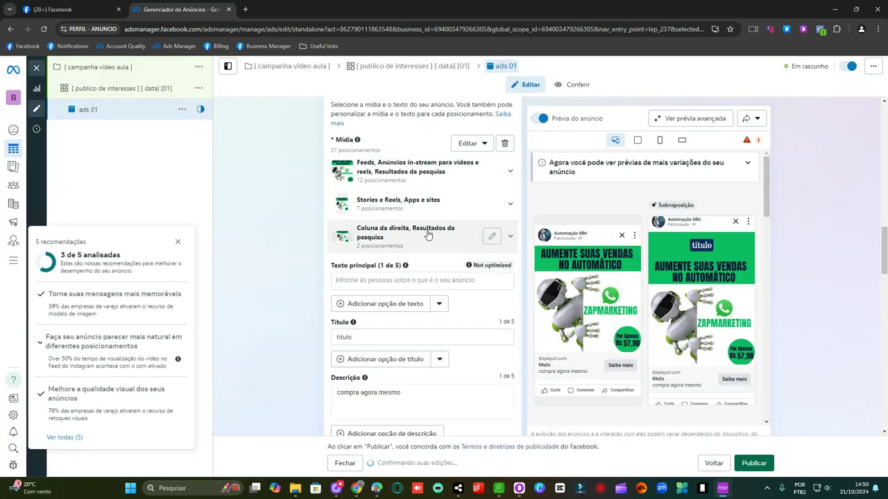
Enter the primary text "aumente suas vendas no whatsapp com esta super ferramenta de vendas.".
click(412, 280)
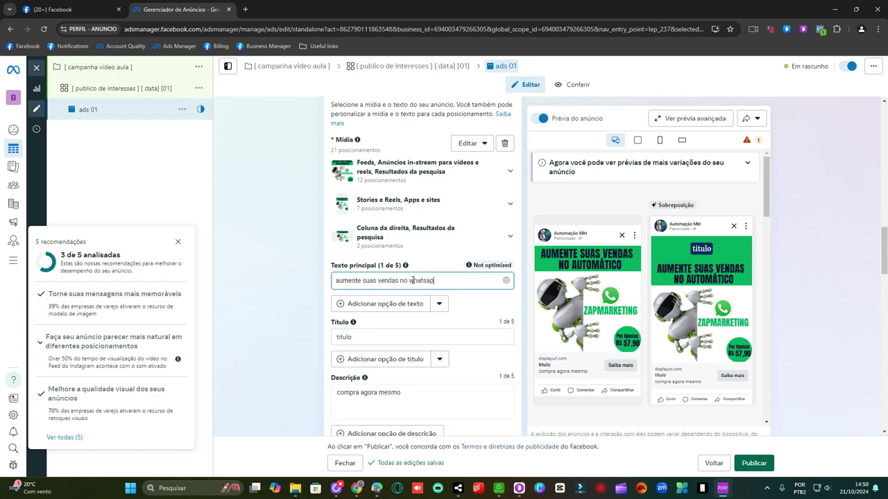
text(p com esta supr)
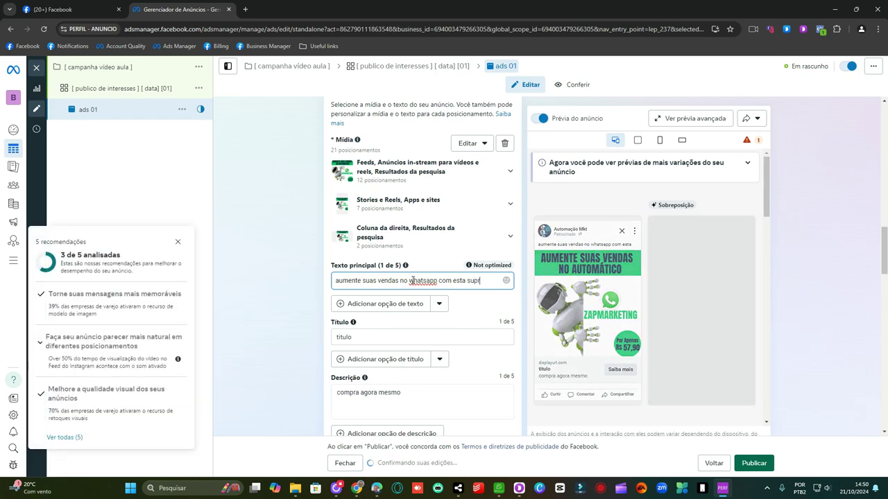
key(BackSpace)
text(er feram)
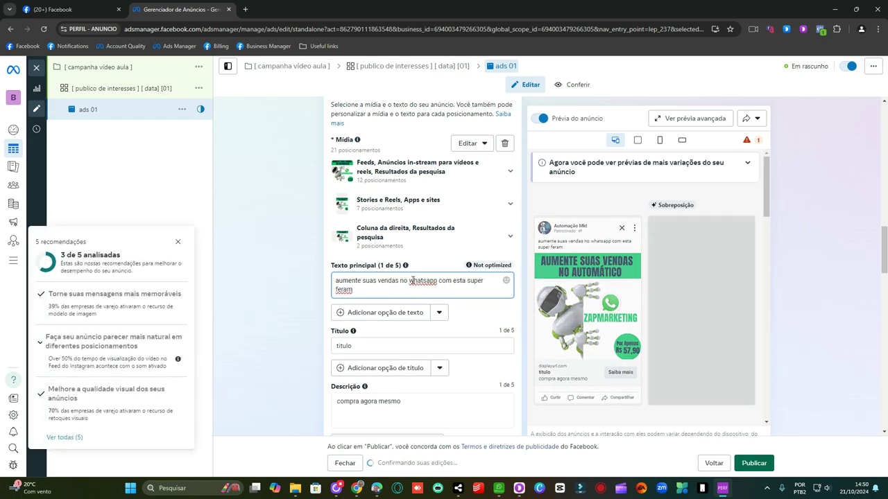
key(BackSpace)
key(BackSpace)
text(ramenta)
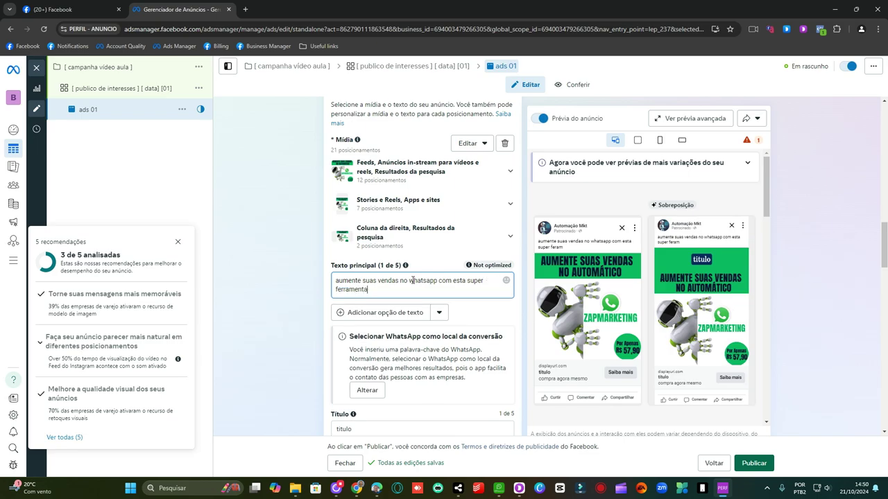
text( de vendas.)
Correct "whatsapp" to "WhatsApp" in the primary text and capitalize its first word as "Aumente".
right_click(424, 285)
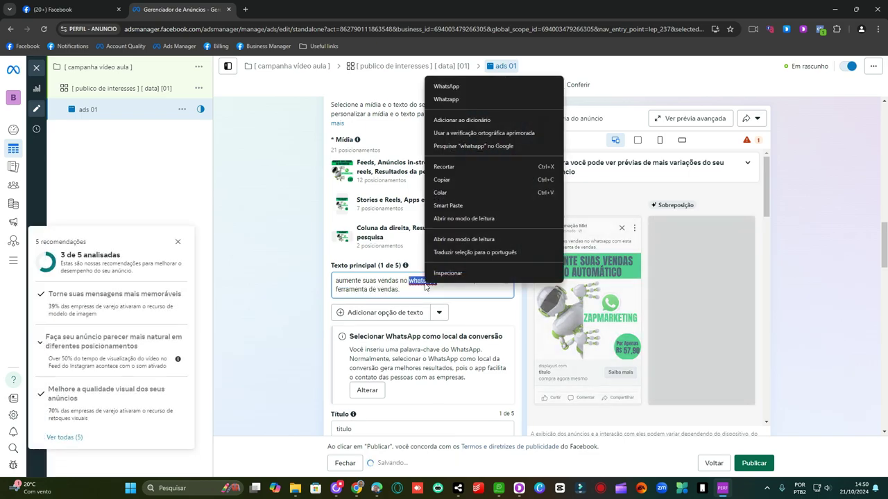
click(459, 88)
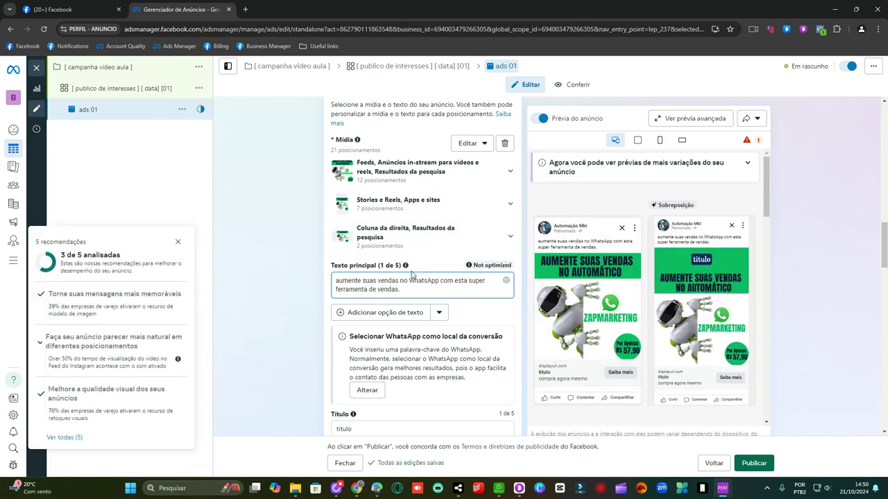
click(341, 285)
key(BackSpace)
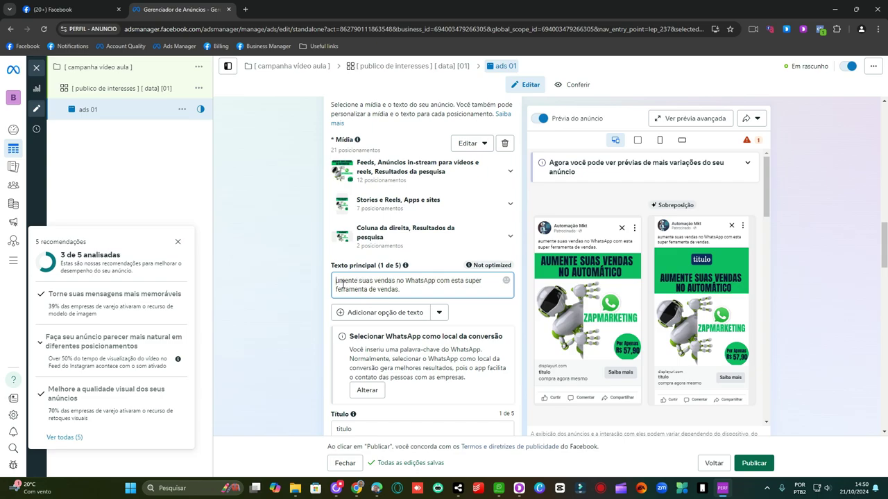
text(A)
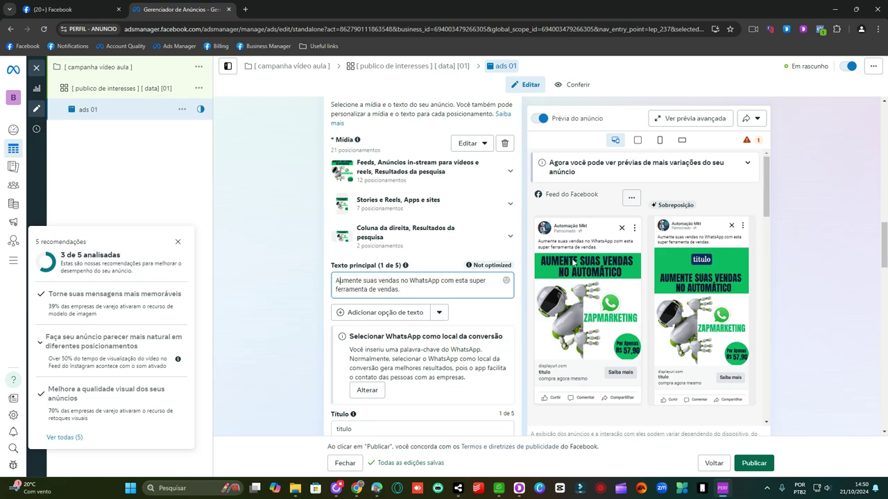
Dismiss the recommendations panel and look over the ad's settings from its creative section up to its name.
mouse_move(594, 271)
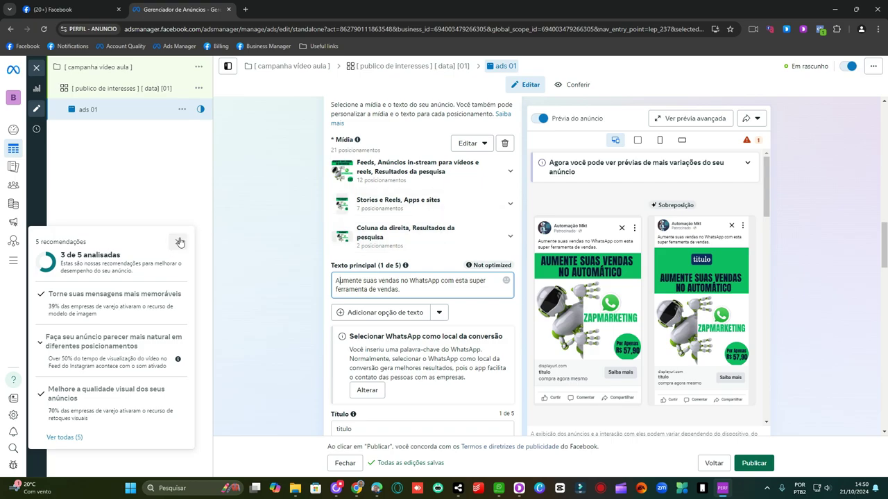
scroll(444, 218, down, 1)
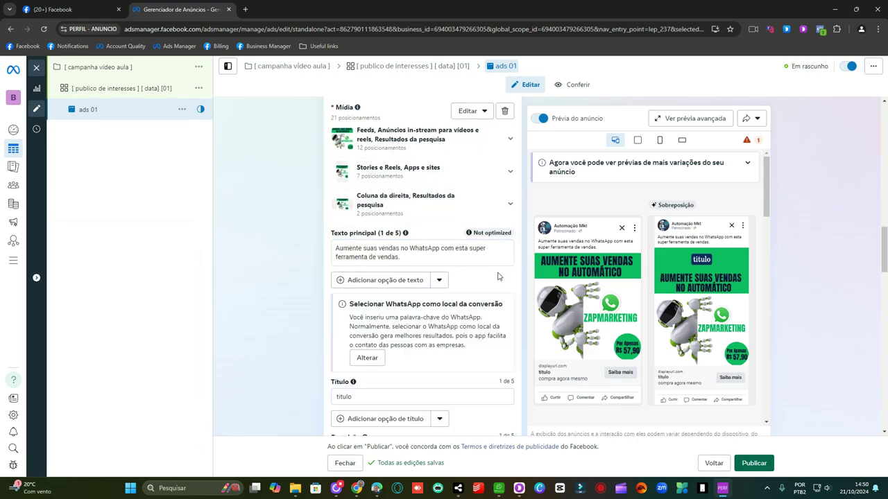
scroll(460, 271, up, 2)
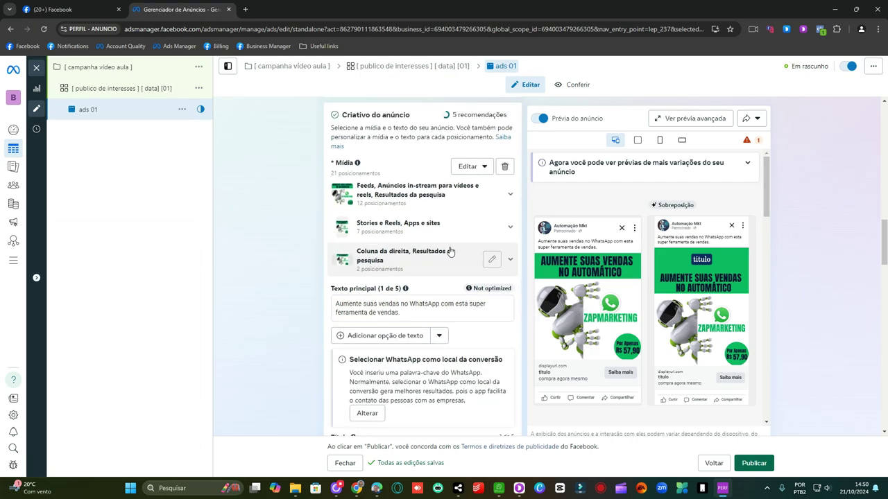
scroll(451, 252, up, 5)
scroll(437, 177, up, 10)
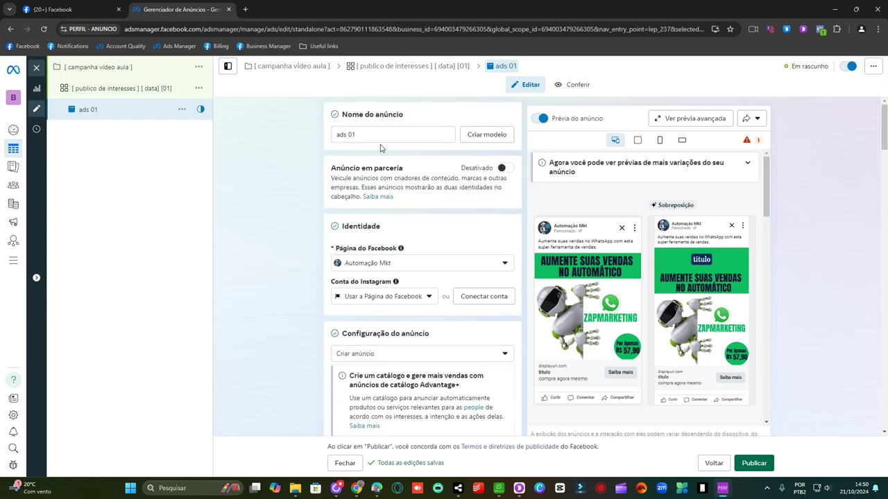
Open the interest-audience ad set and examine its estimated audience size, daily reach and daily conversion estimates.
click(119, 89)
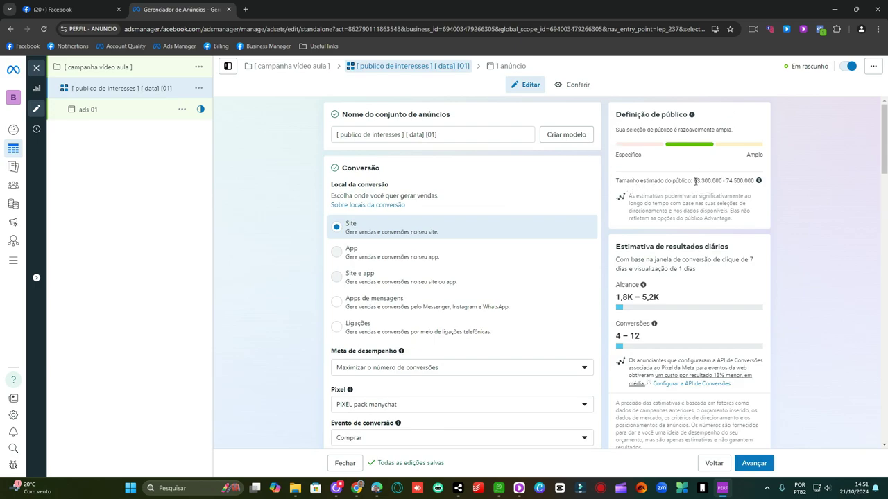
drag(695, 181, 755, 183)
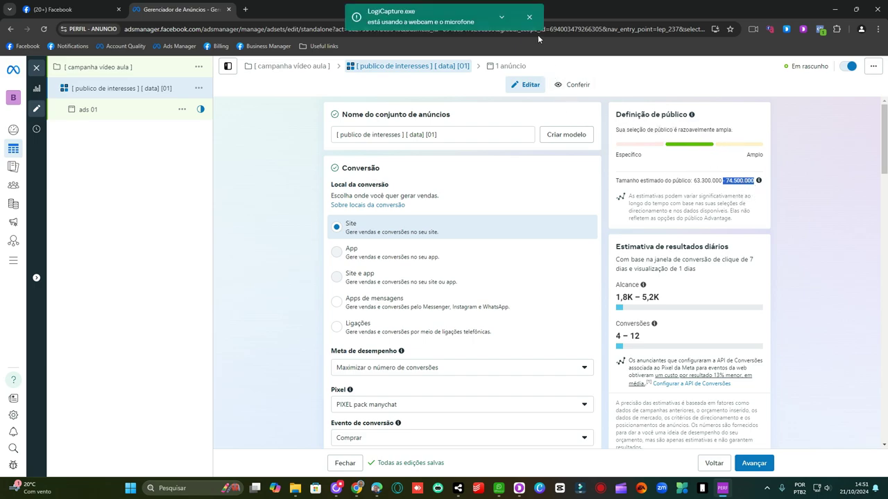
click(530, 19)
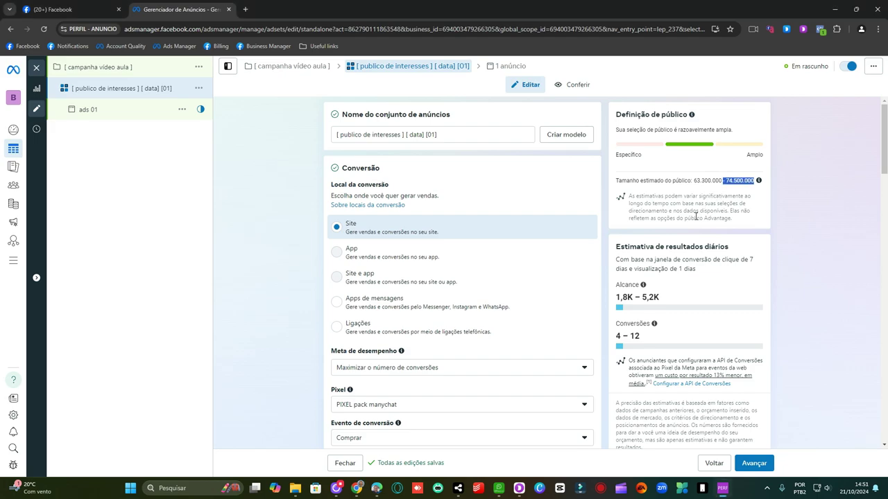
scroll(706, 226, down, 2)
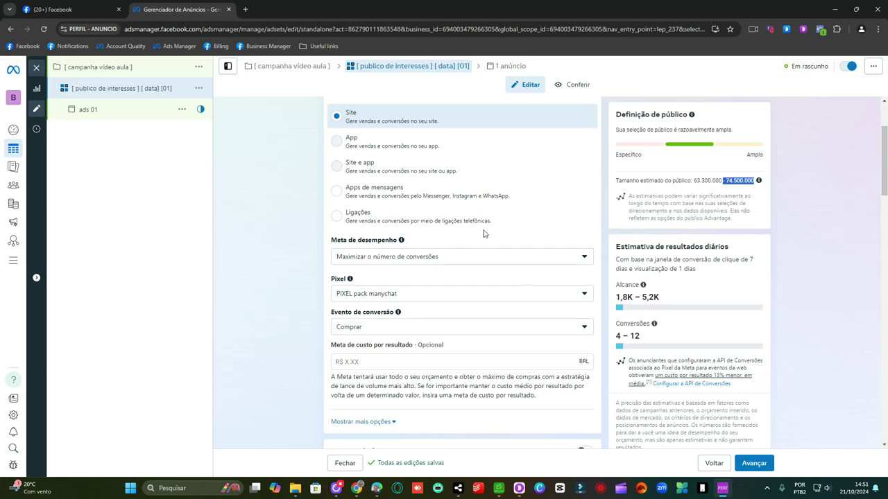
scroll(486, 234, up, 2)
scroll(489, 234, down, 7)
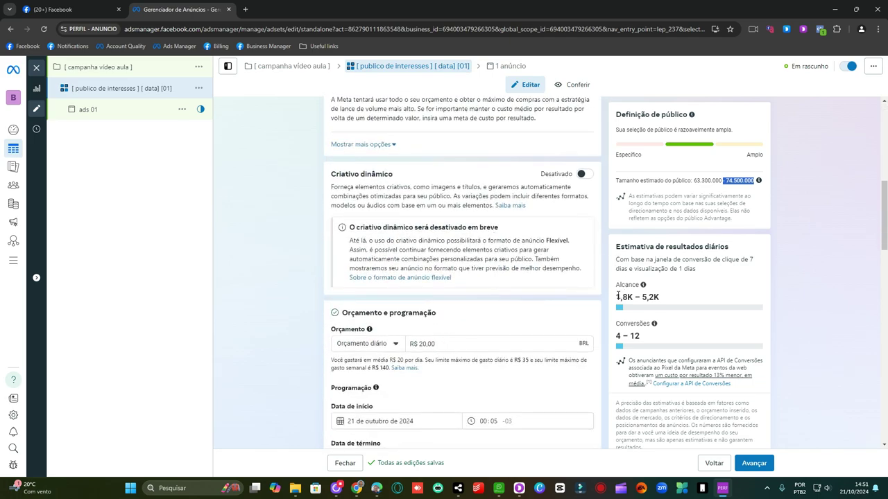
drag(618, 295, 665, 301)
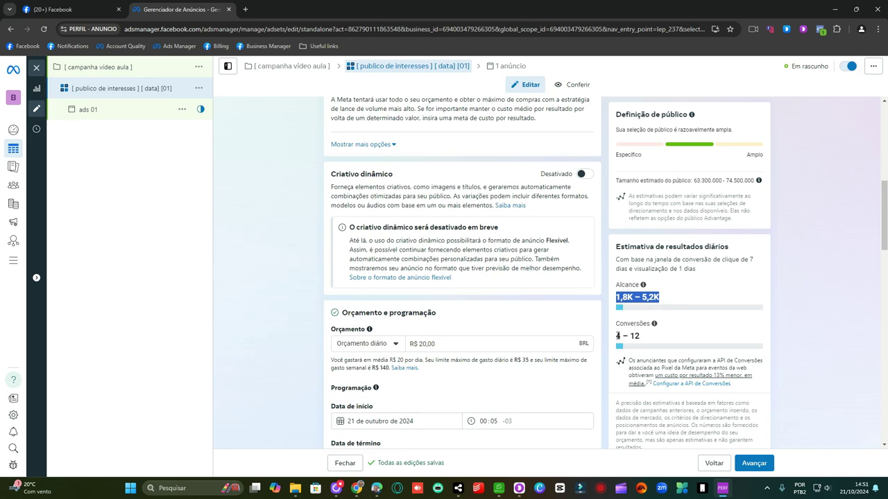
drag(616, 336, 641, 339)
mouse_move(655, 326)
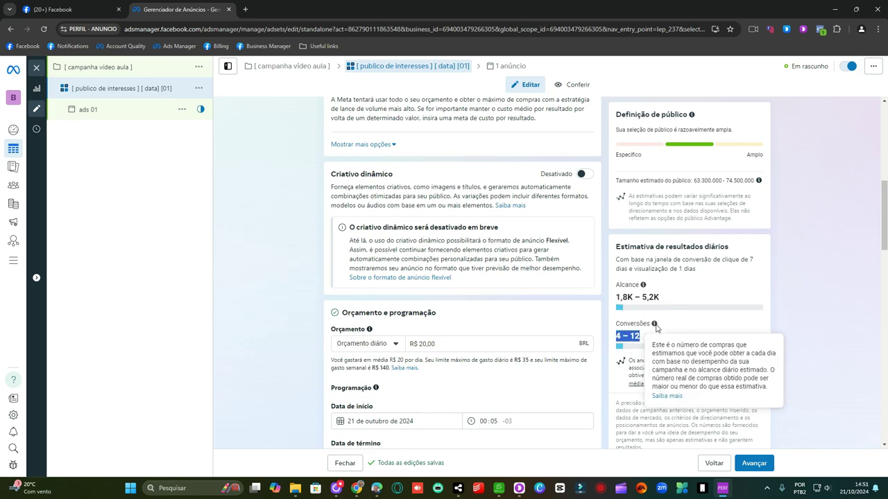
click(690, 299)
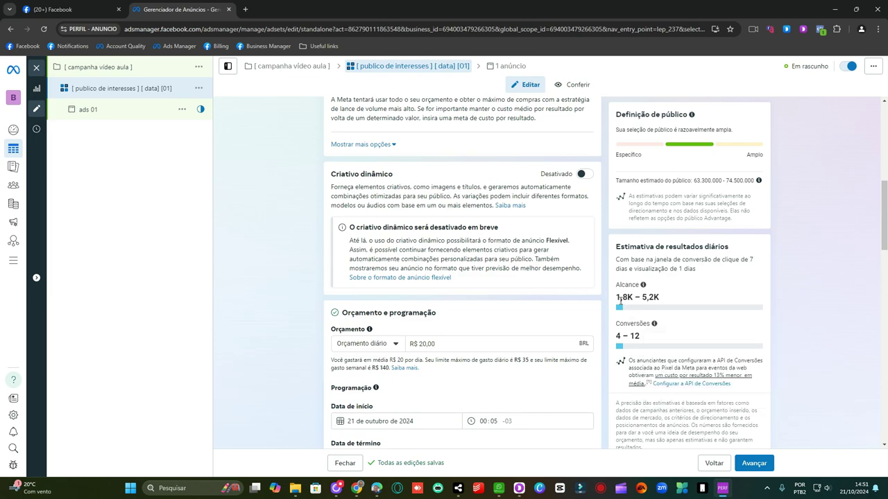
drag(617, 297, 685, 304)
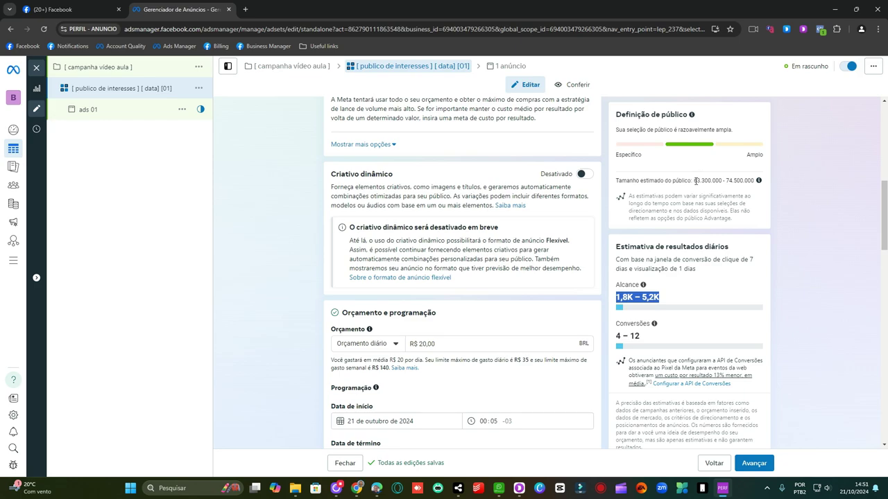
drag(695, 180, 754, 182)
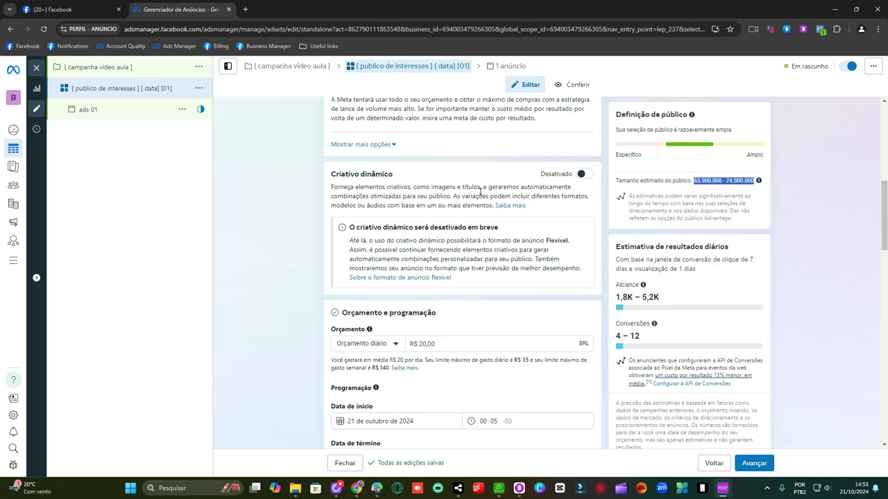
Duplicate ads 01 within the original campaign, making 2 copies.
click(151, 114)
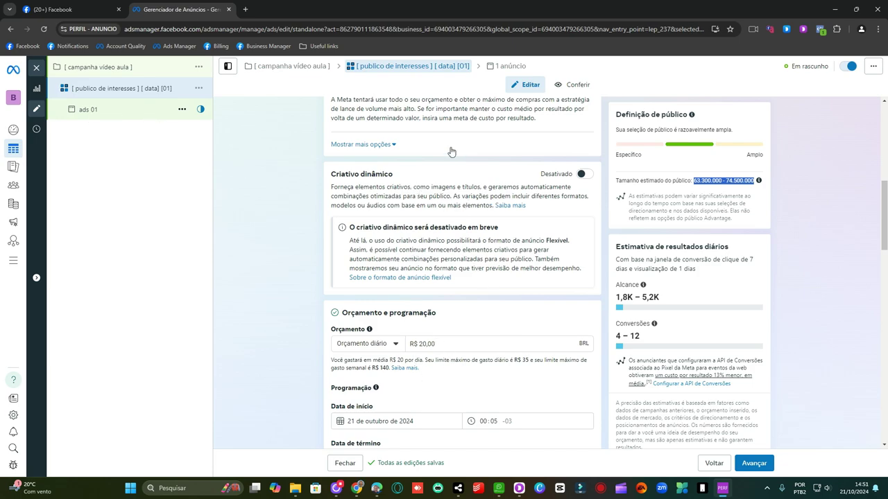
click(132, 118)
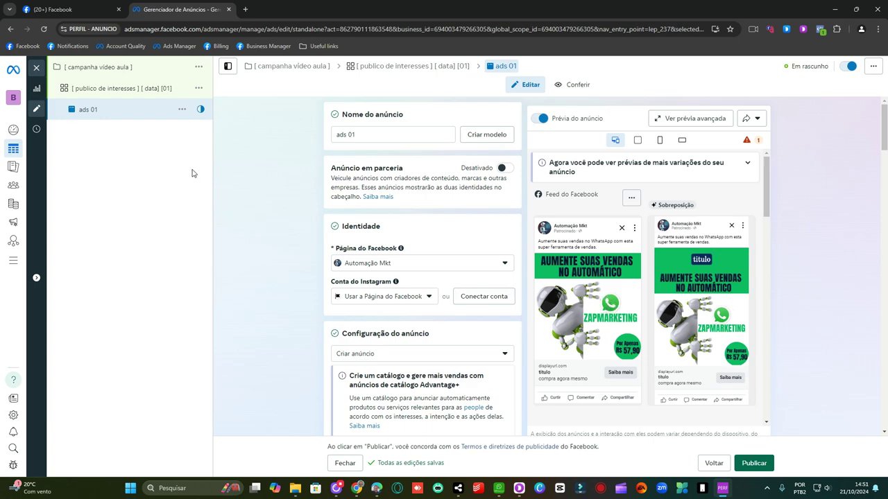
click(182, 109)
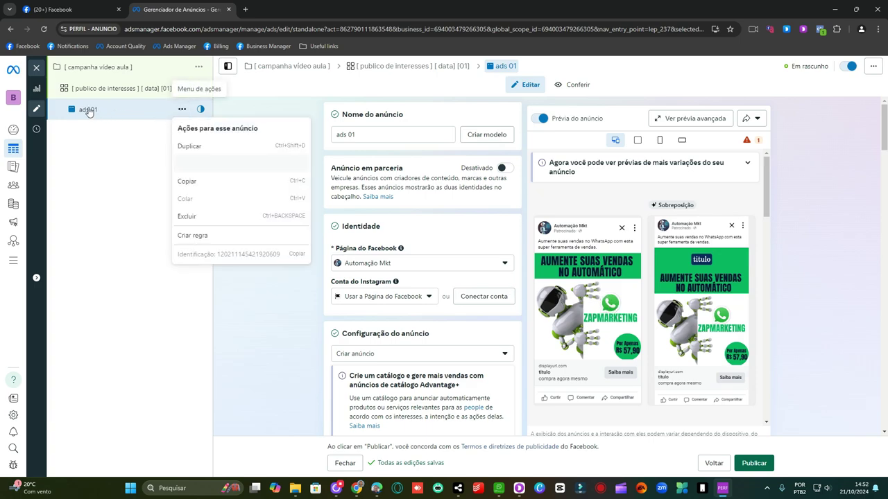
click(213, 148)
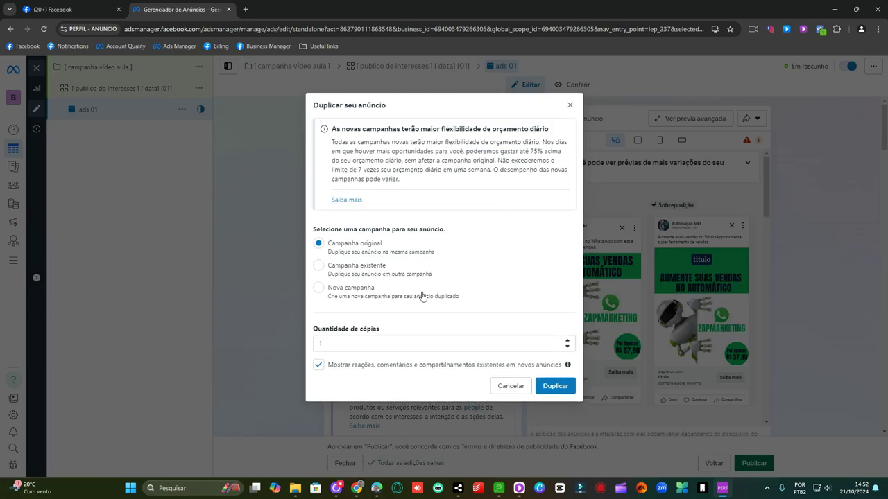
click(567, 382)
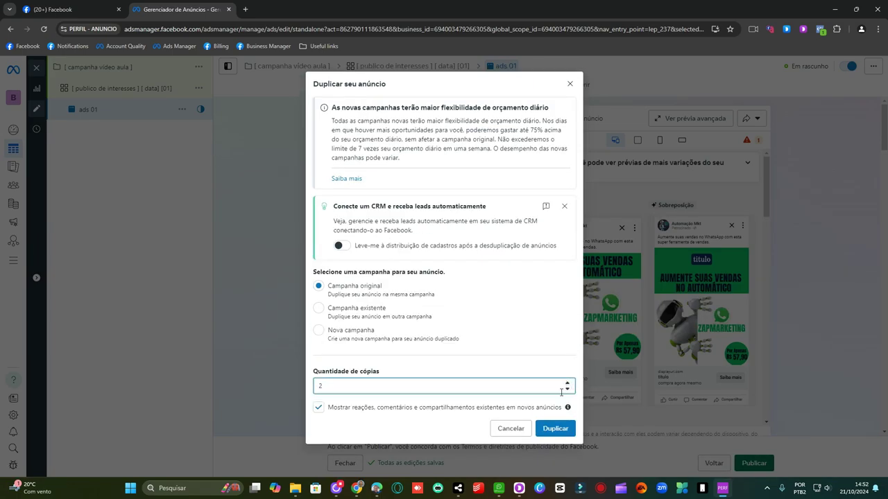
click(555, 429)
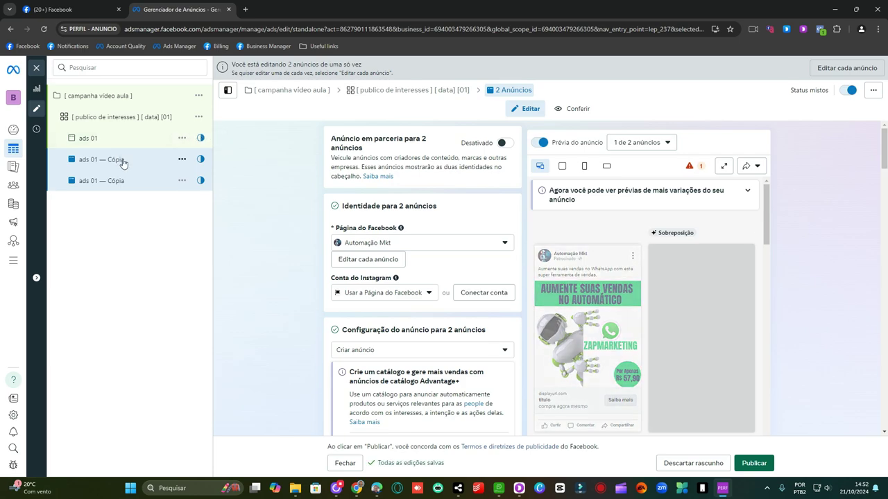
Rename the two copies of ads 01 as "ads 02" and "ads 03".
click(133, 160)
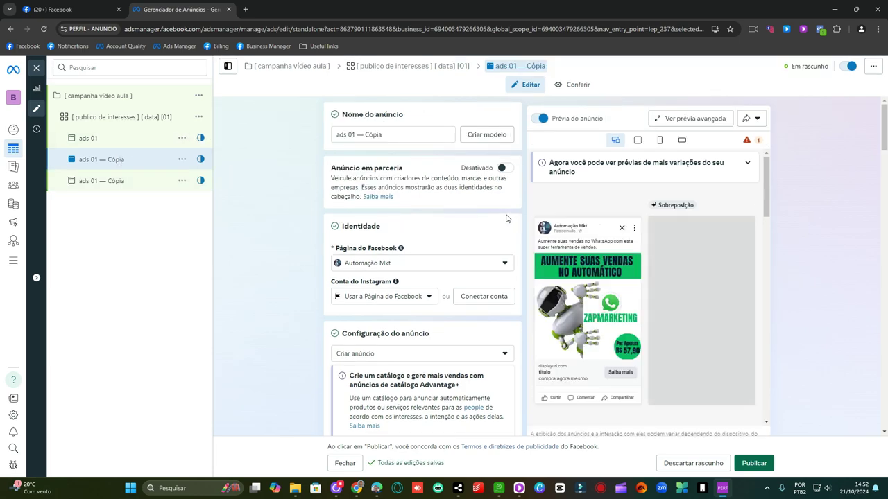
drag(349, 135, 388, 136)
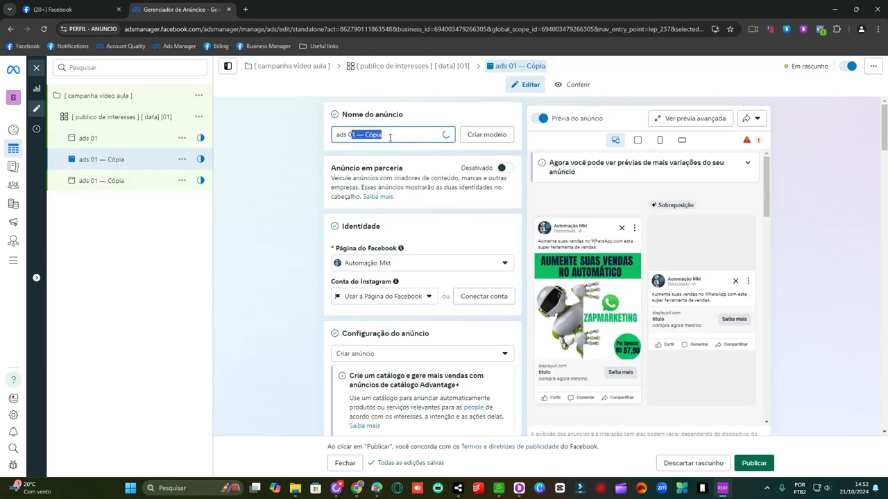
text(02)
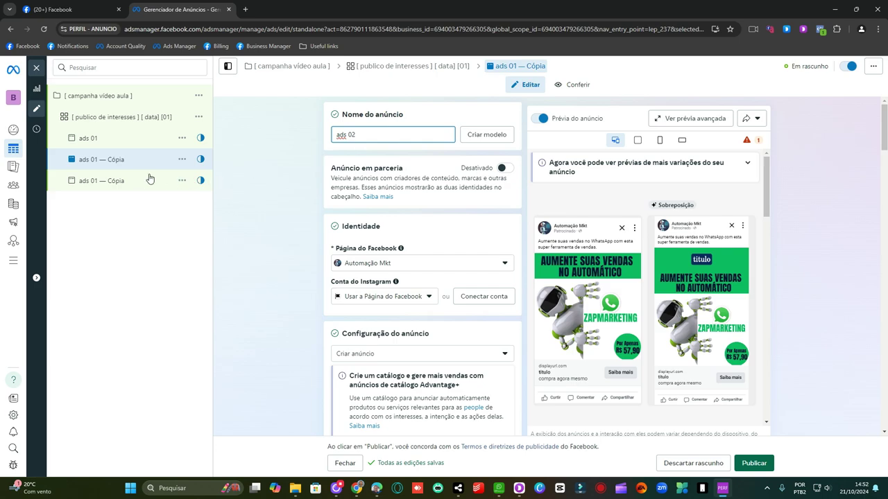
click(118, 181)
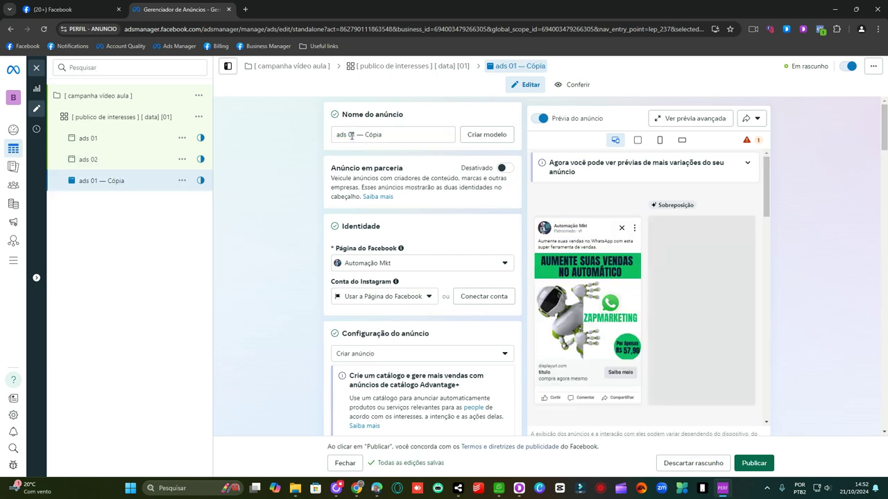
drag(352, 135, 406, 135)
text(03)
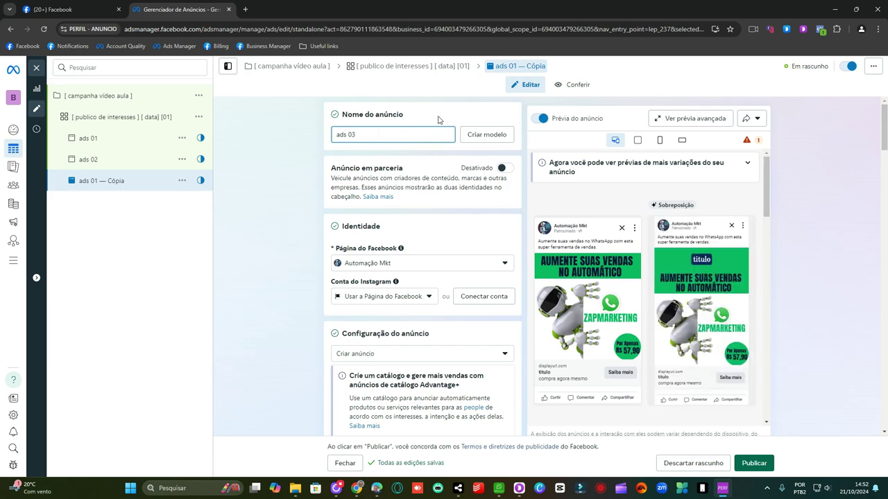
click(437, 120)
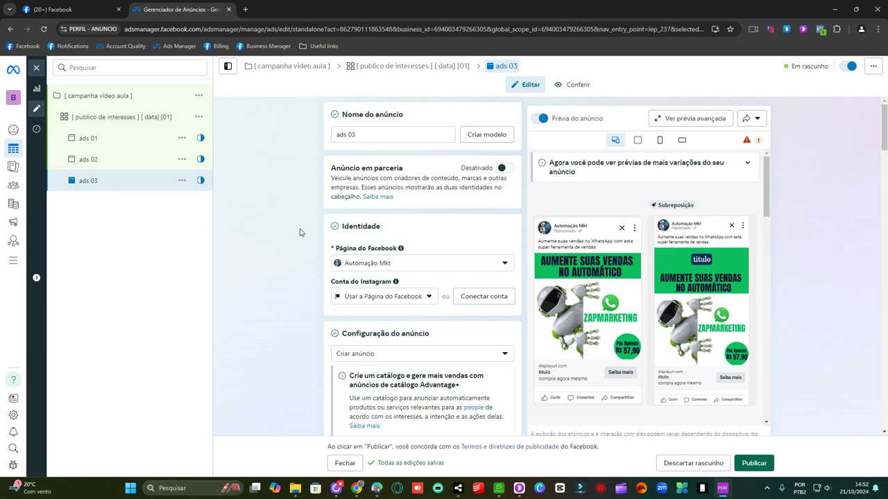
Review the media and primary text in the creative sections of ads 02 and ads 03.
click(116, 160)
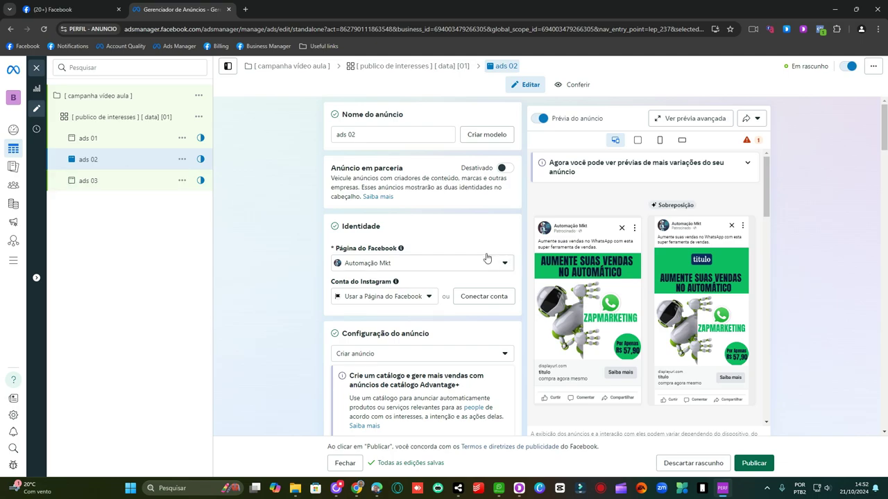
scroll(485, 257, down, 4)
scroll(484, 255, down, 10)
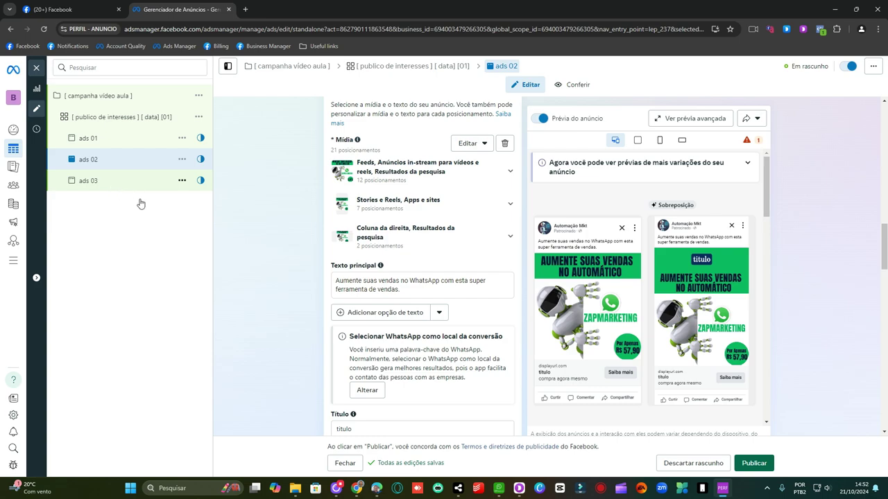
click(100, 182)
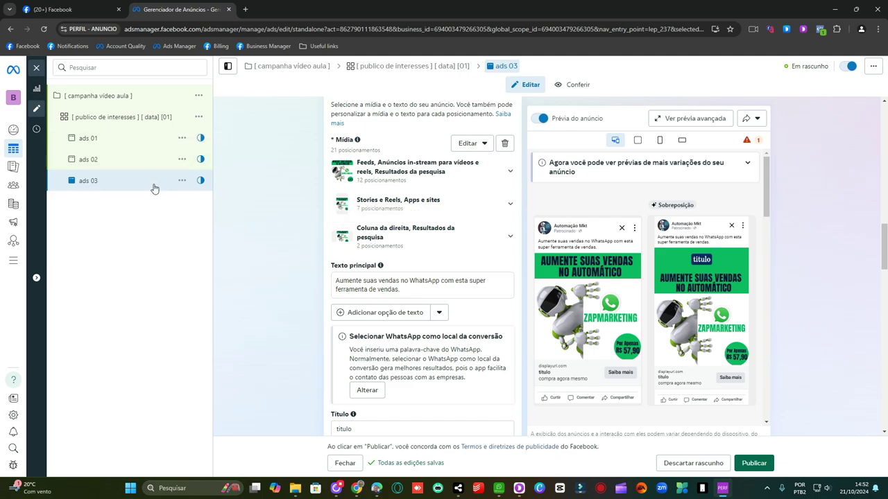
scroll(476, 262, up, 10)
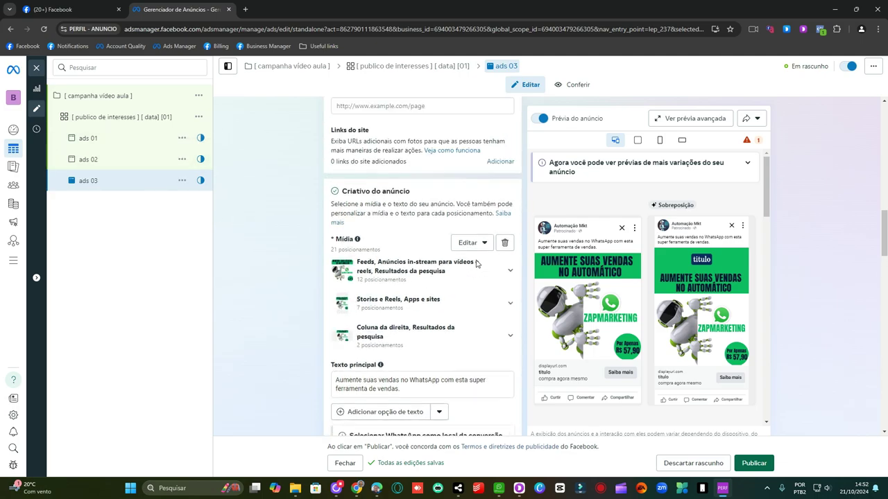
Duplicate the interest-audience ad set within the original campaign, making 3 copies.
click(106, 115)
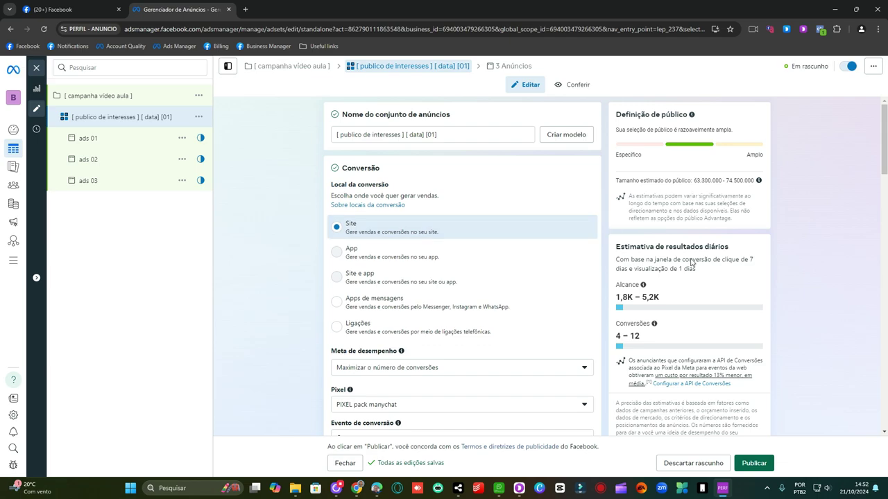
scroll(521, 229, down, 3)
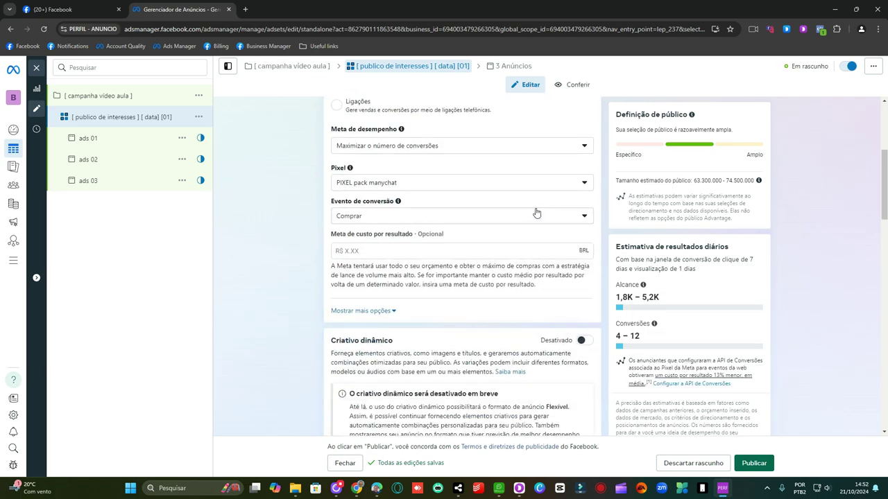
scroll(540, 224, up, 3)
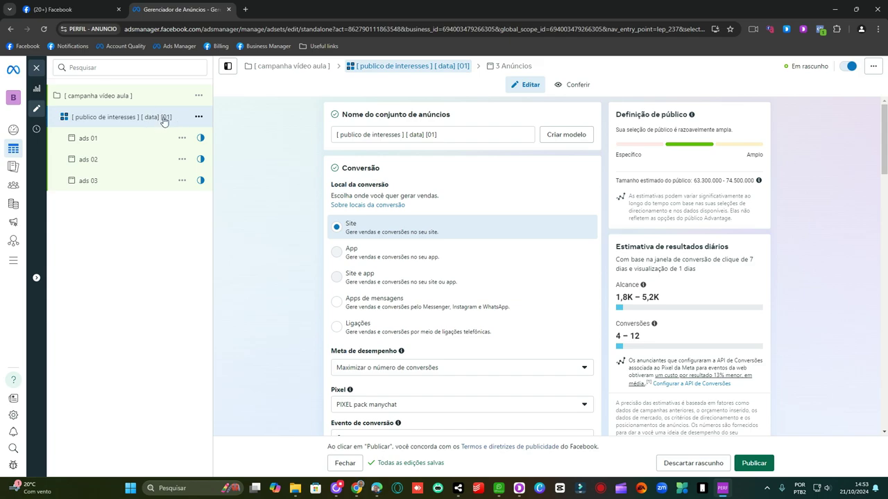
click(198, 116)
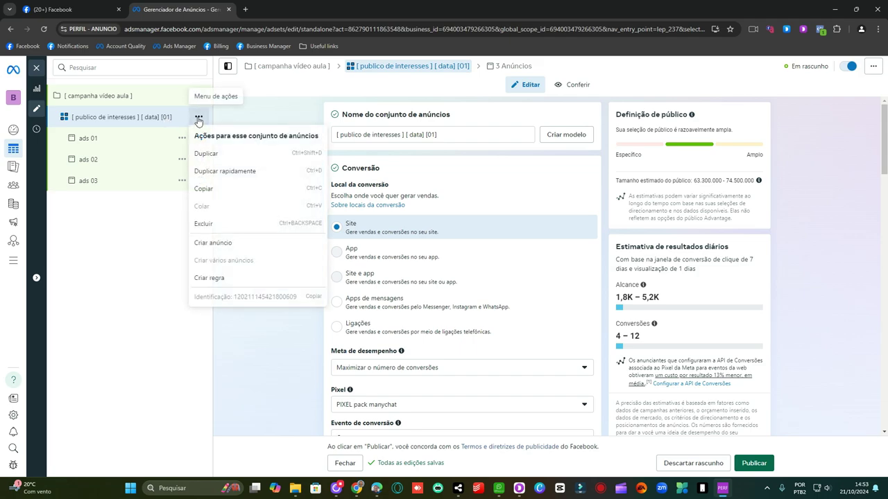
click(230, 159)
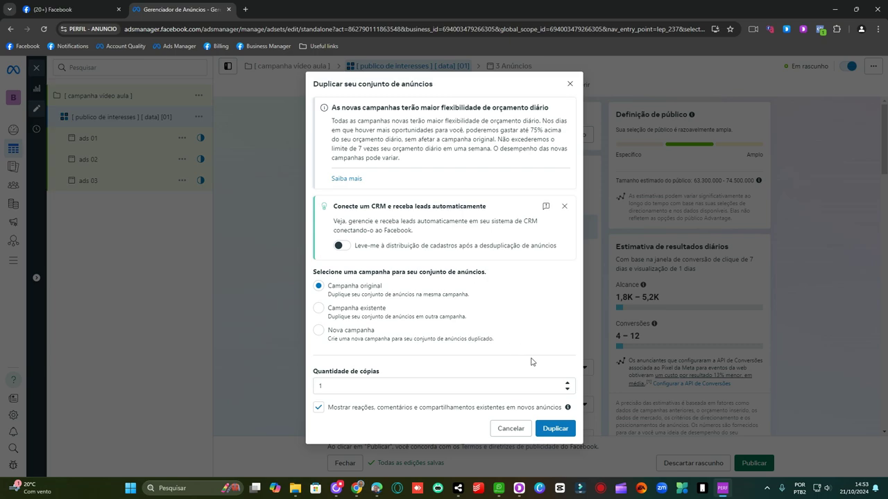
click(566, 386)
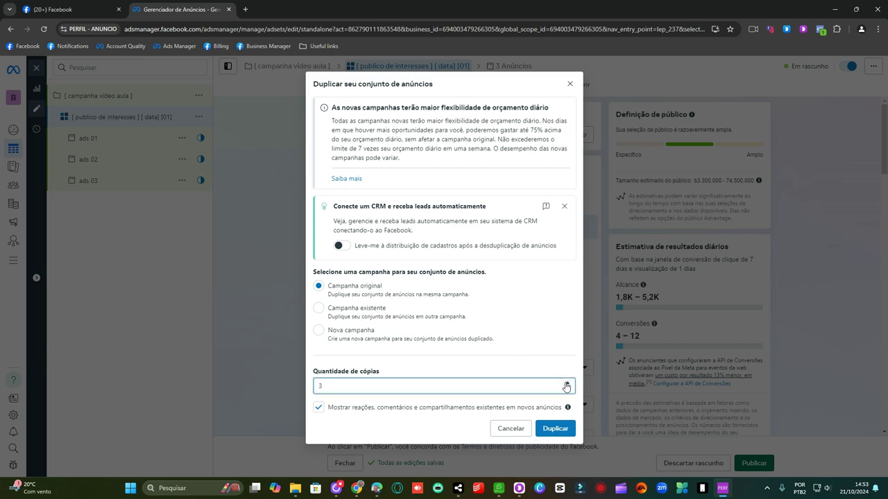
click(559, 427)
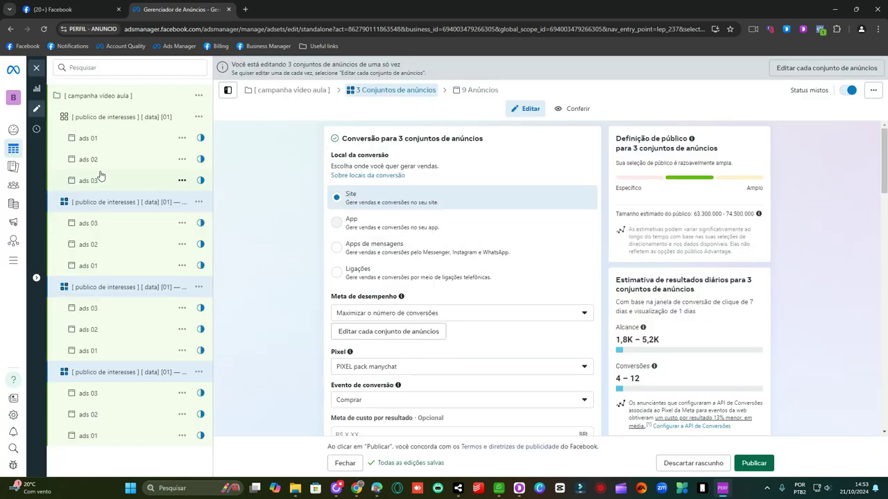
Rename the first copied ad set as "[ publico de interesses ] [ data] [02]".
click(132, 202)
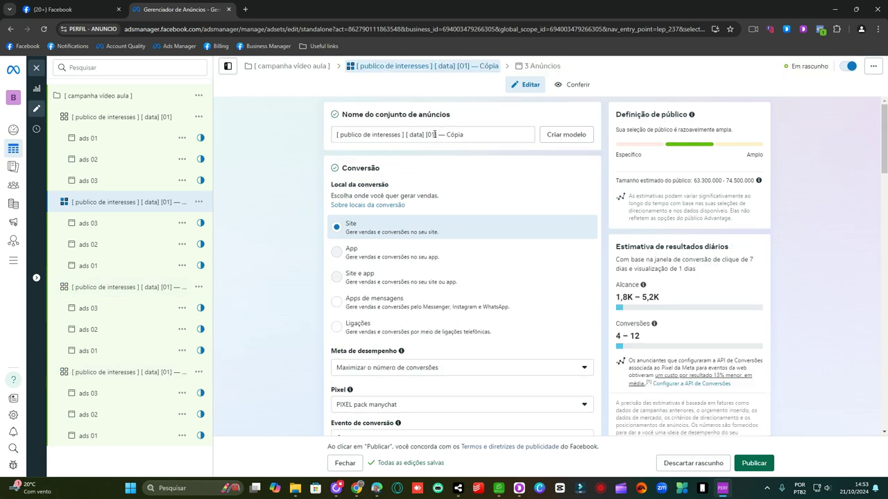
click(435, 134)
key(BackSpace)
text(2)
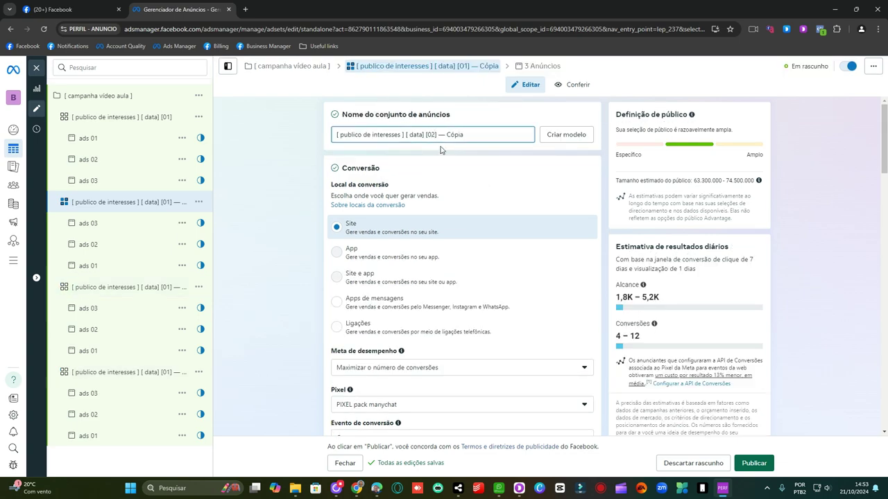
drag(440, 135, 467, 144)
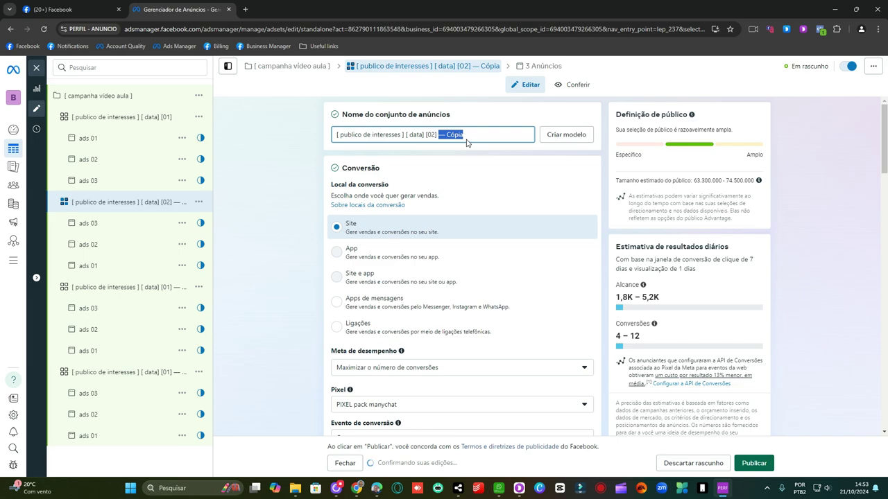
key(BackSpace)
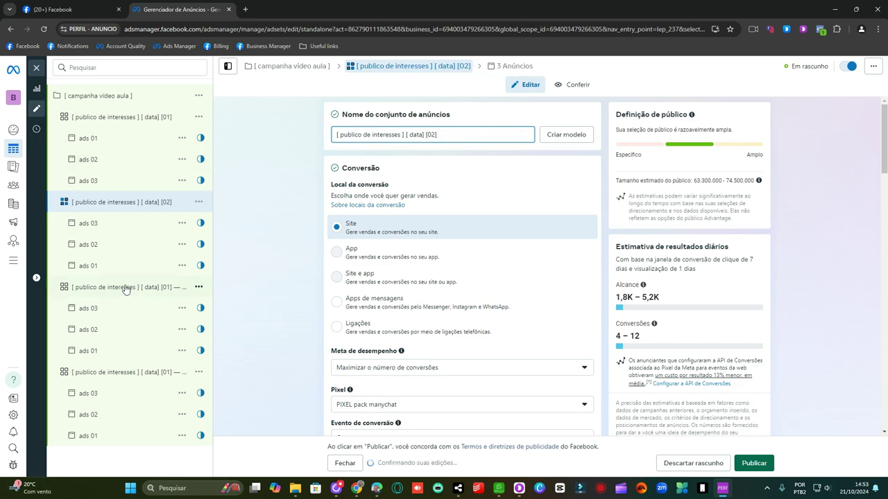
Rename the second copied ad set as "[ publico de interesses ] [ data] [03]".
click(126, 289)
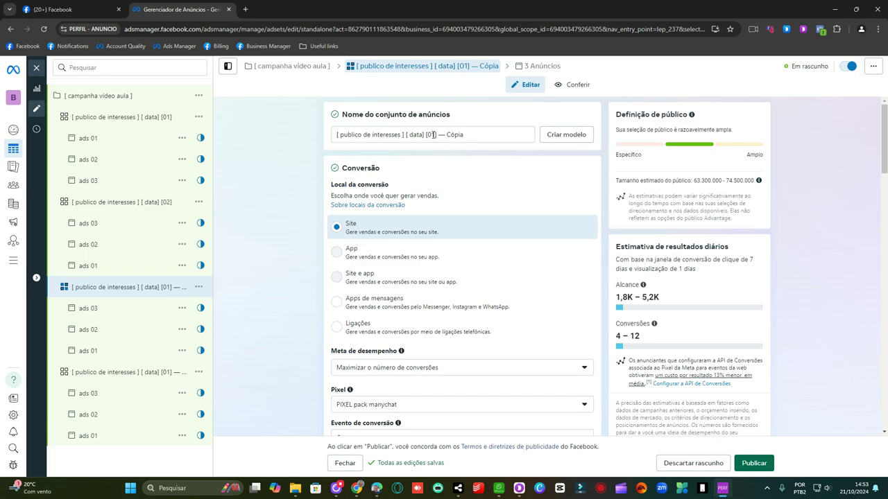
click(435, 134)
text(3)
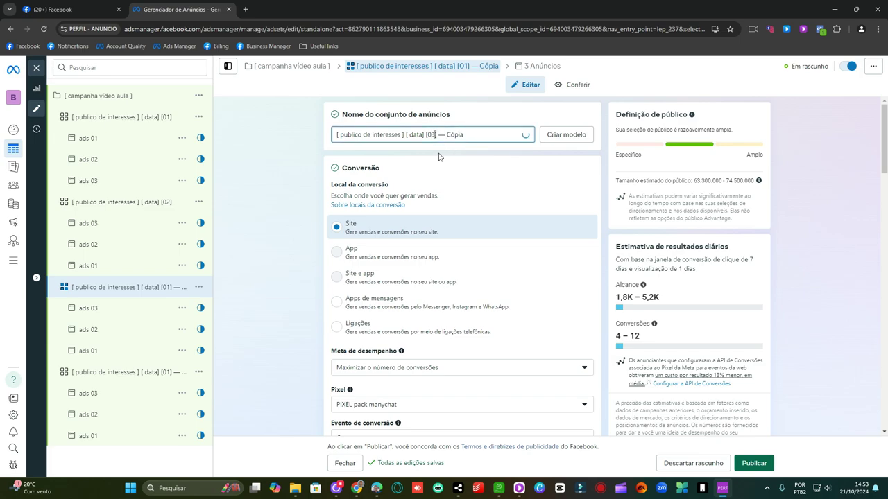
shift+click(492, 135)
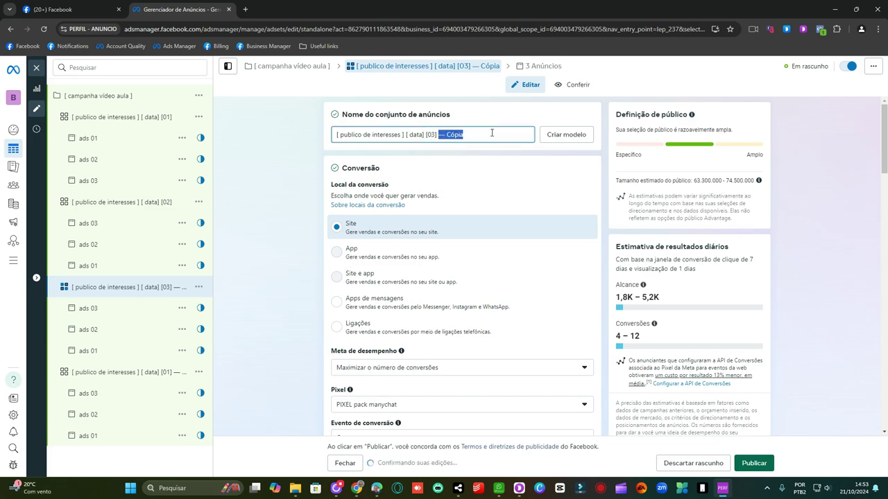
key(BackSpace)
Rename the third copied ad set as "[ publico de interesses ] [ data] [04]".
click(145, 372)
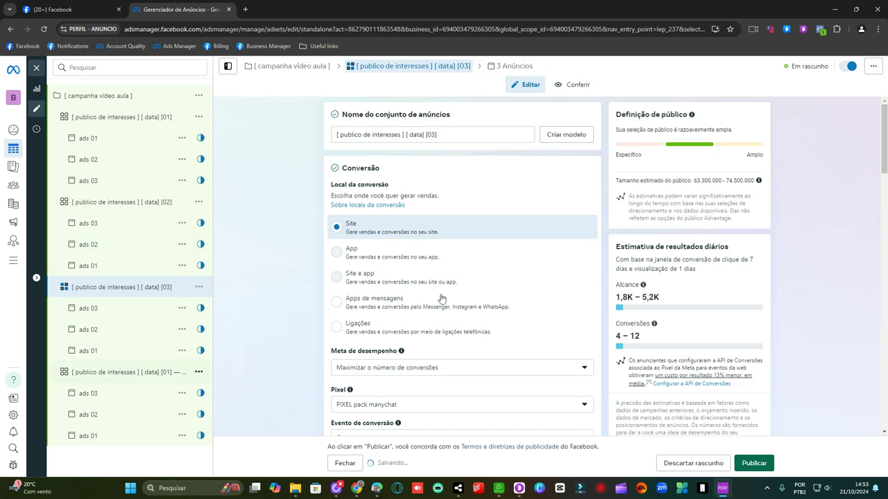
click(435, 136)
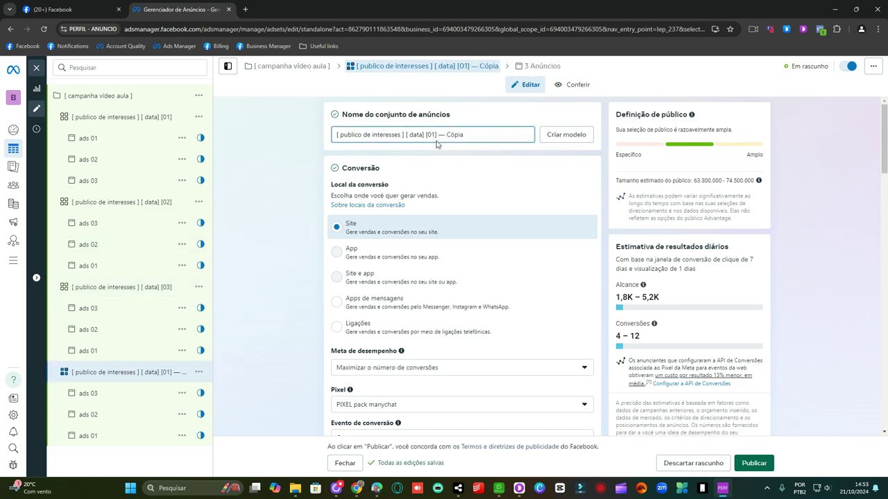
key(BackSpace)
text(4)
drag(439, 134, 485, 136)
key(BackSpace)
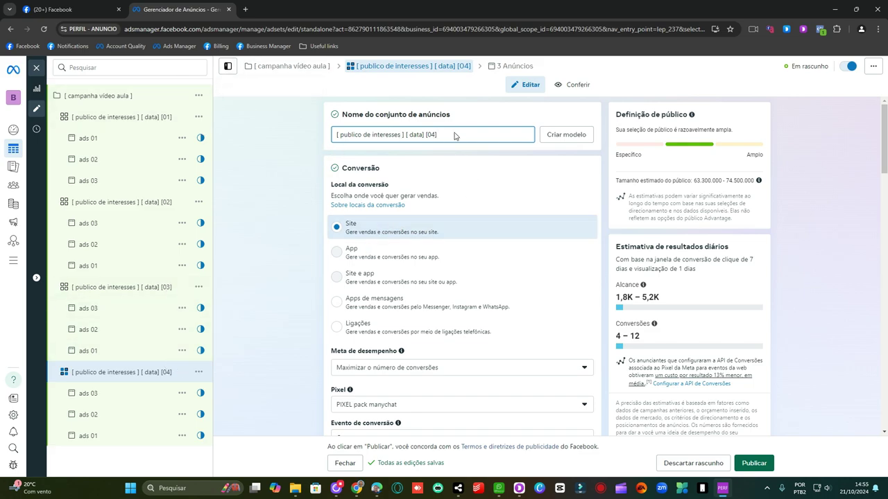
Close the editor with the items left as drafts, and turn off the interest ad sets [02] and [01].
click(36, 68)
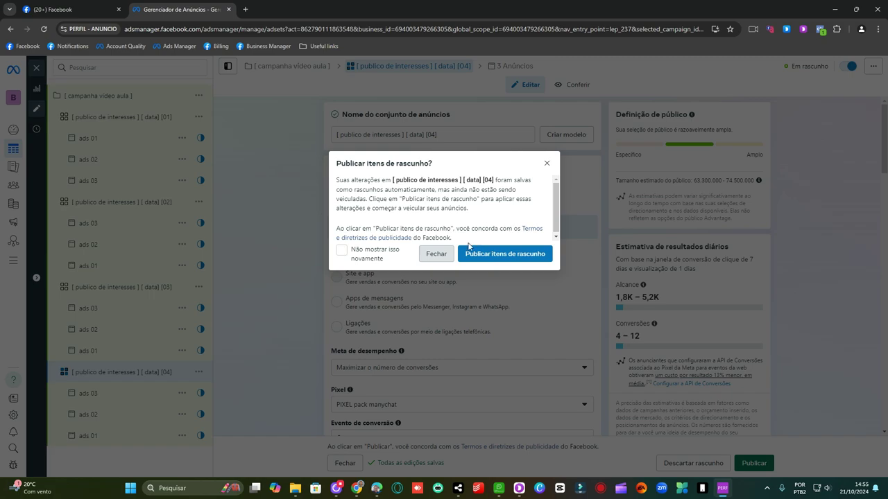
click(469, 247)
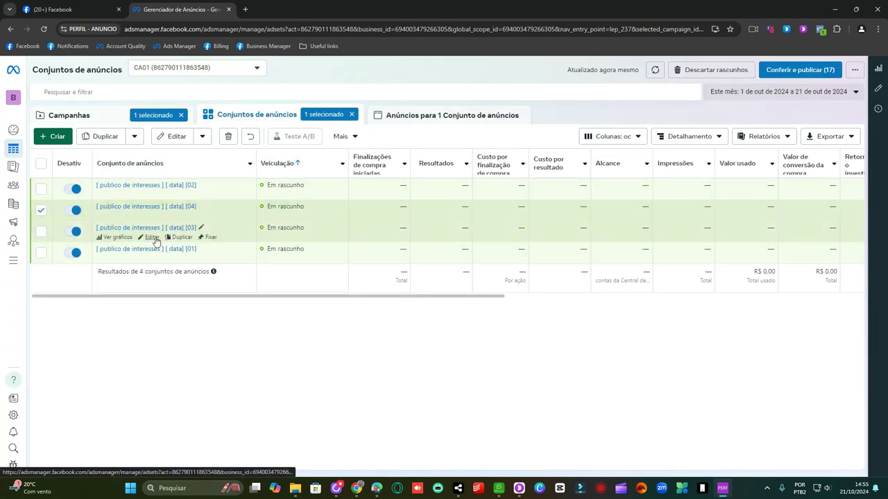
click(41, 210)
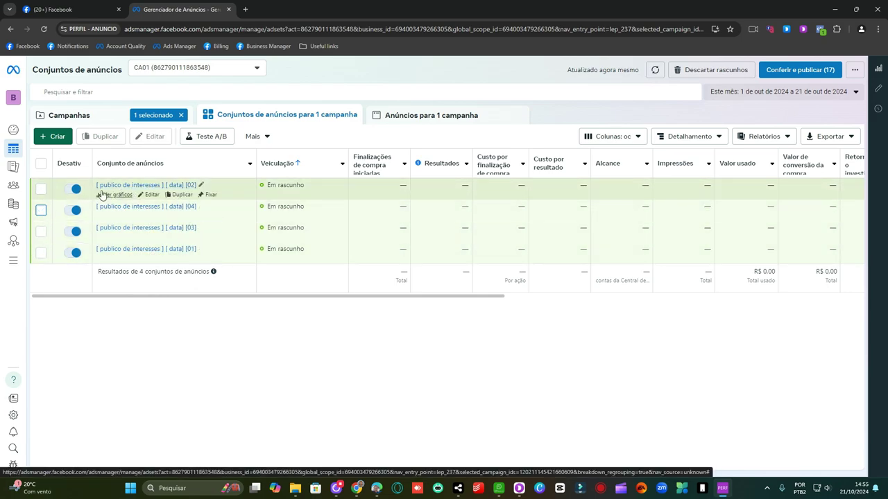
click(72, 188)
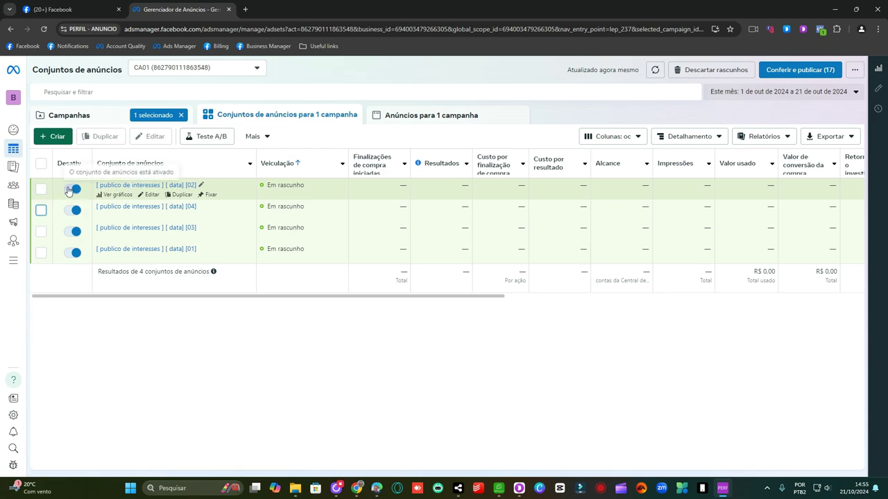
click(72, 252)
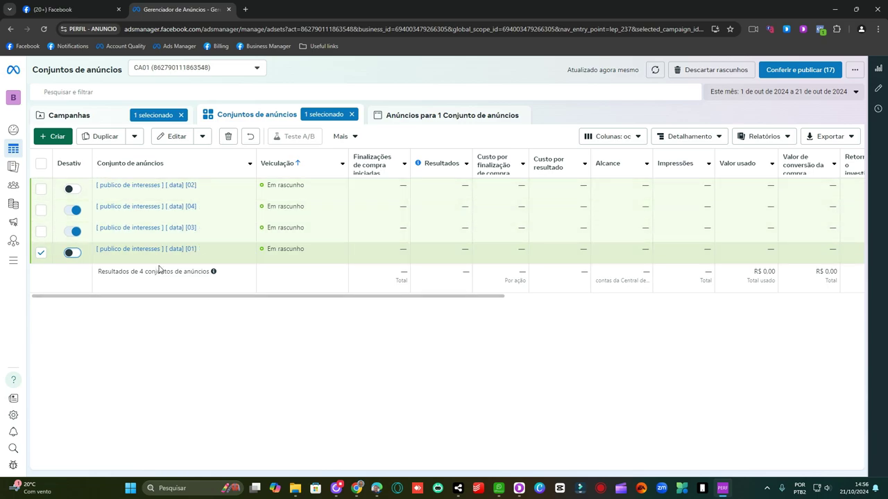
Examine the ads list for ad sets [01] and [04] together, and for ad set [01] alone.
click(41, 211)
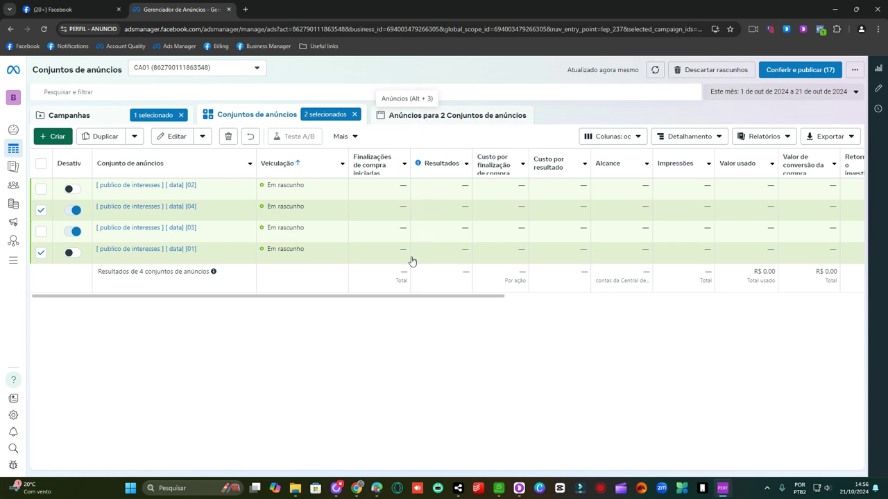
key(alt+3)
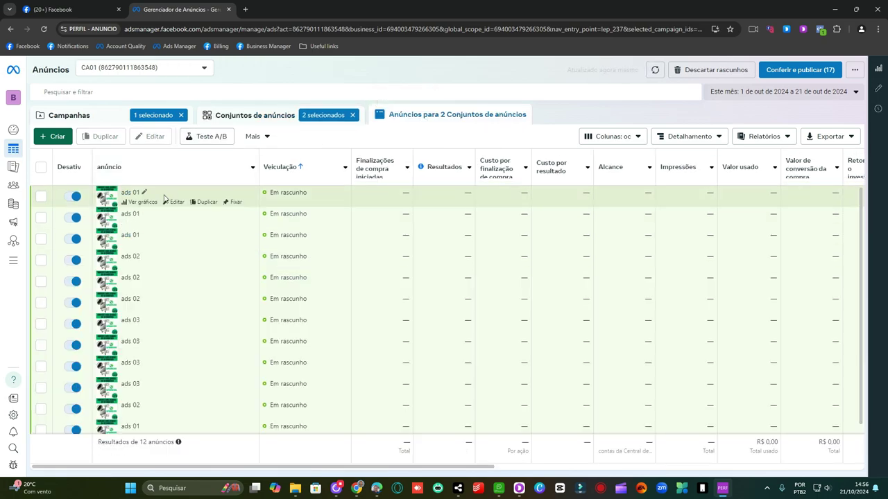
click(274, 116)
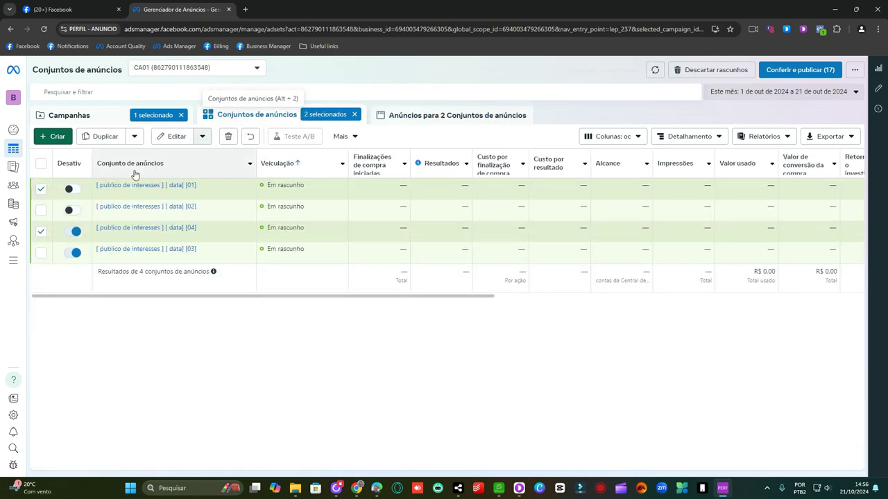
click(41, 232)
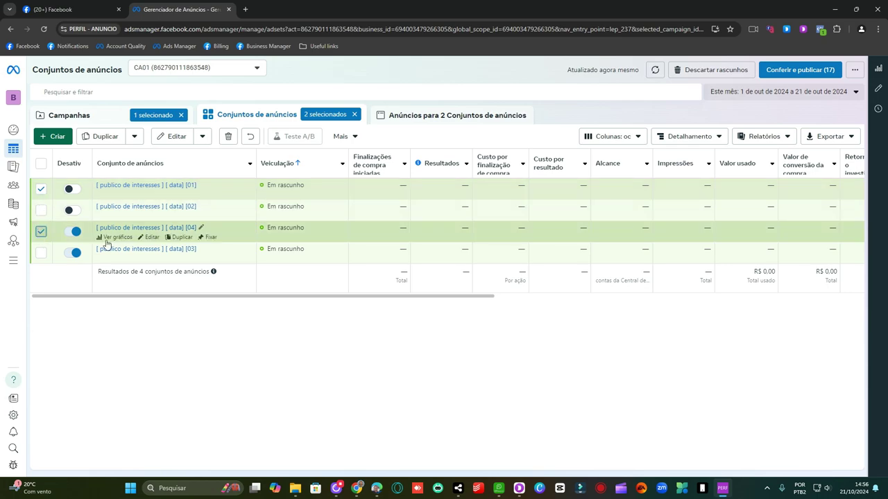
key(alt+3)
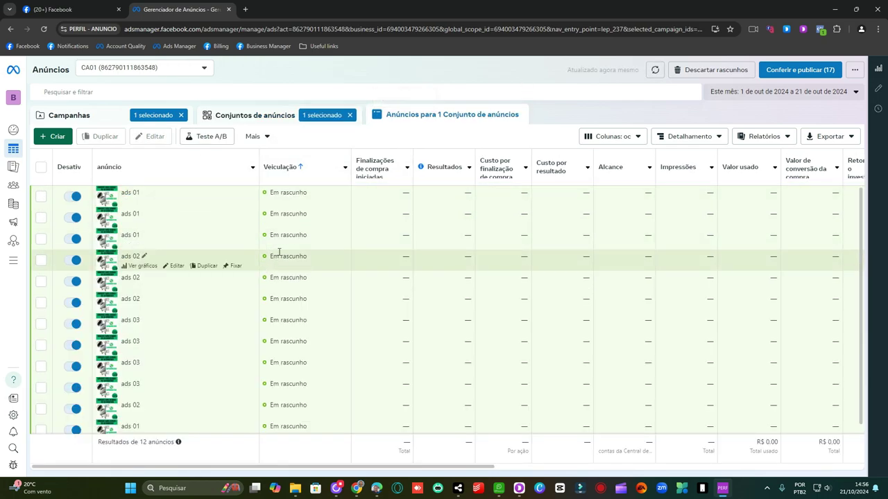
scroll(236, 235, down, 1)
scroll(236, 234, up, 1)
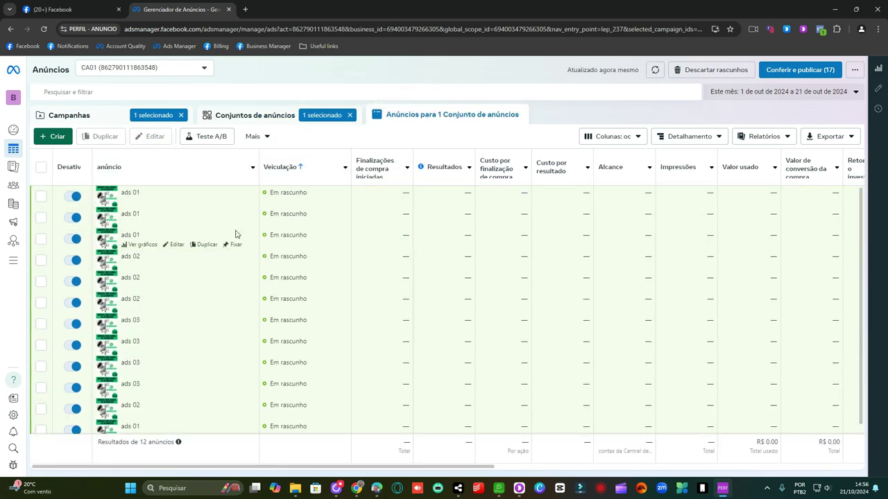
Select only ad set [04] in place of [01] and open its ads list.
click(257, 115)
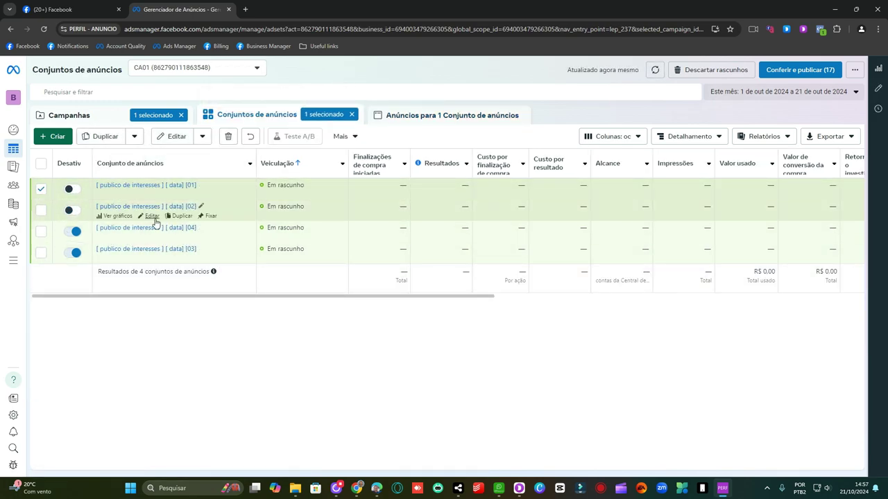
click(41, 232)
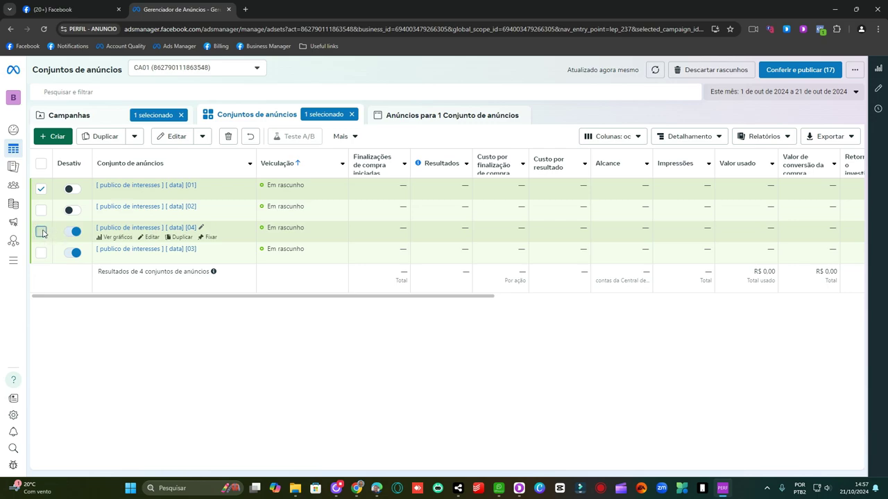
click(41, 189)
click(448, 117)
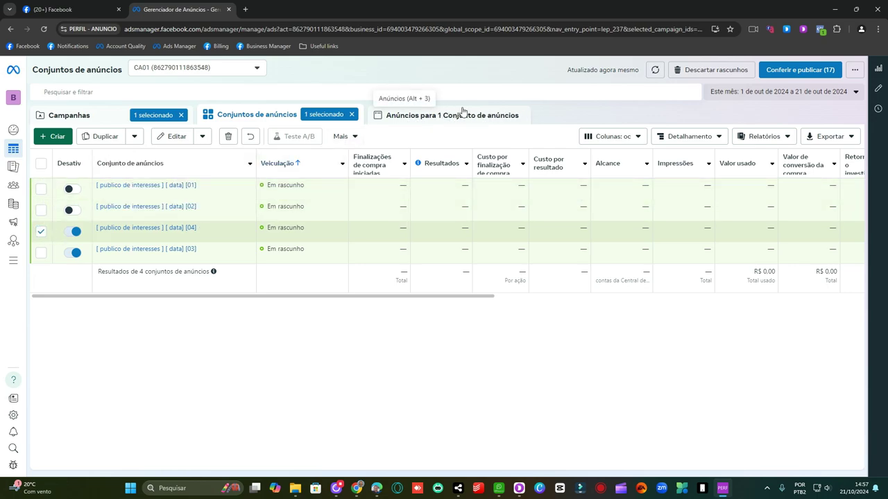